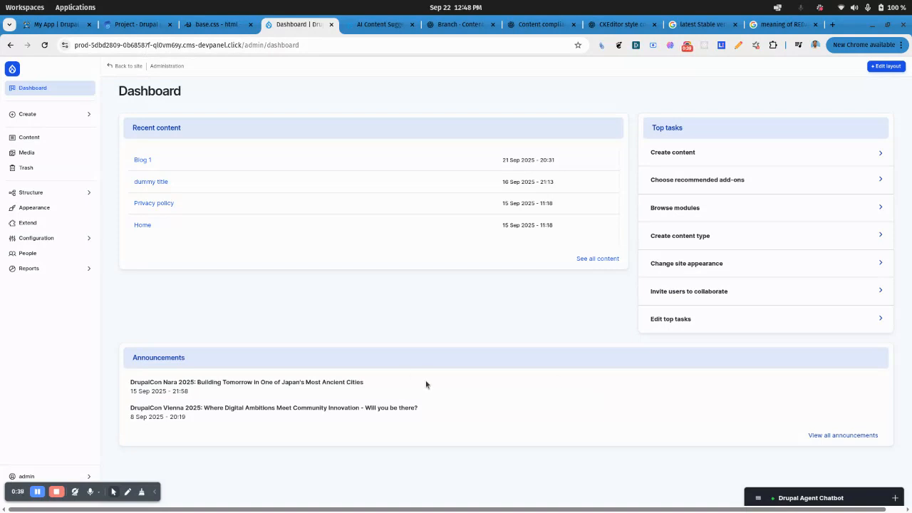
Start a new Blogs content item and give it the title "Understanding Hypertension".
click(72, 118)
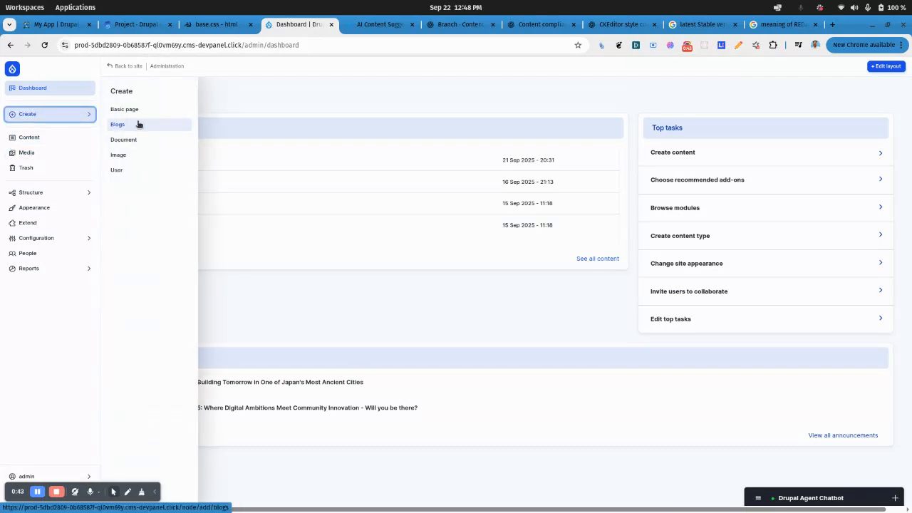
click(139, 125)
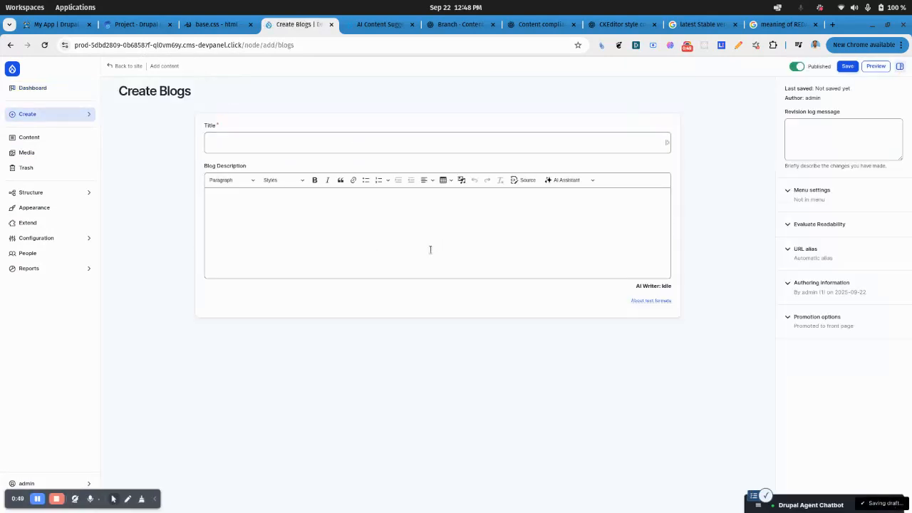
click(334, 139)
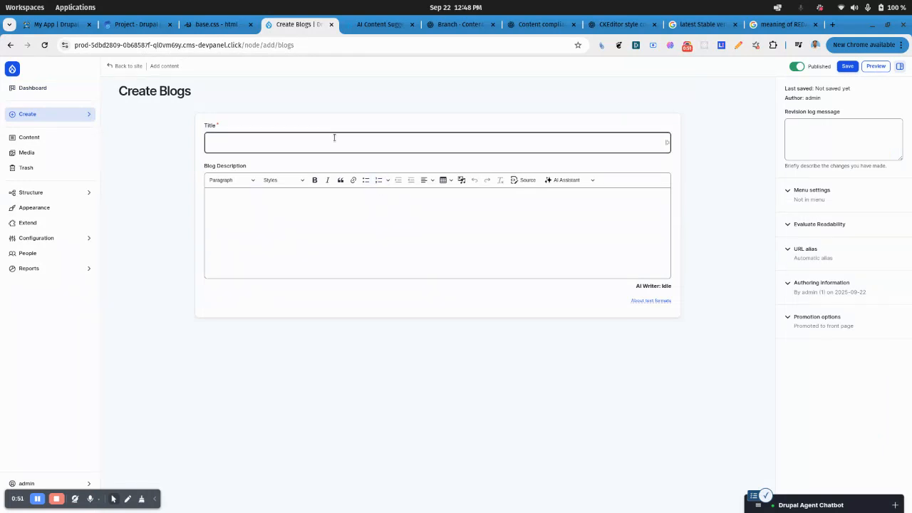
text(Und)
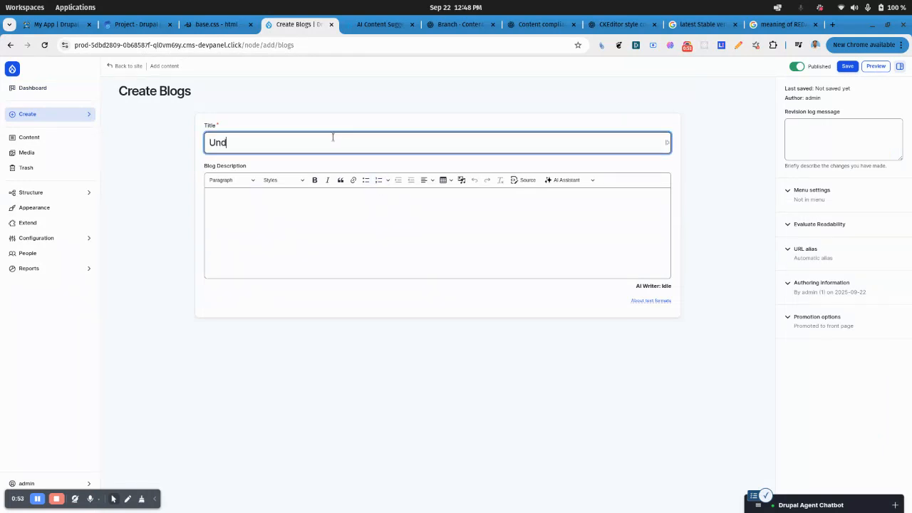
text(erstanding Hypertension)
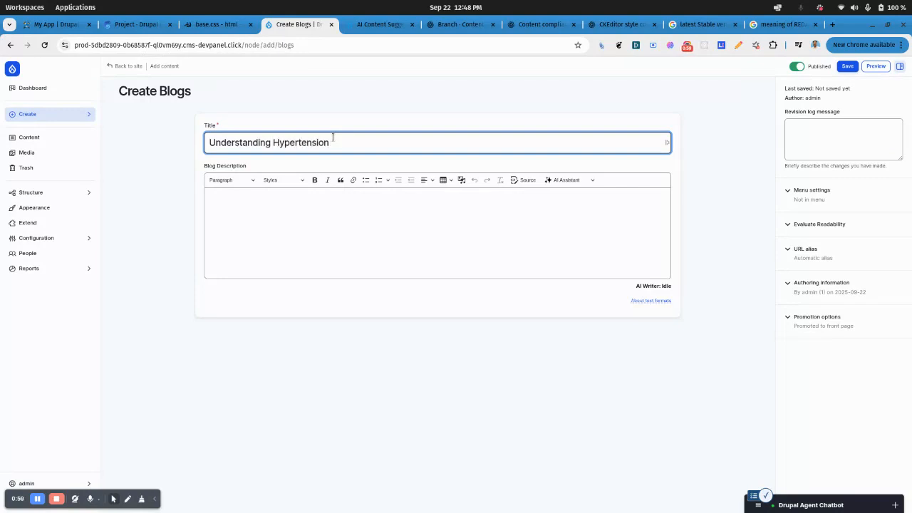
Copy the whole hypertension HTML from the Untitled-2 file in Visual Studio Code into the Blog Description's source, then return to the formatted view.
click(326, 235)
mouse_move(474, 506)
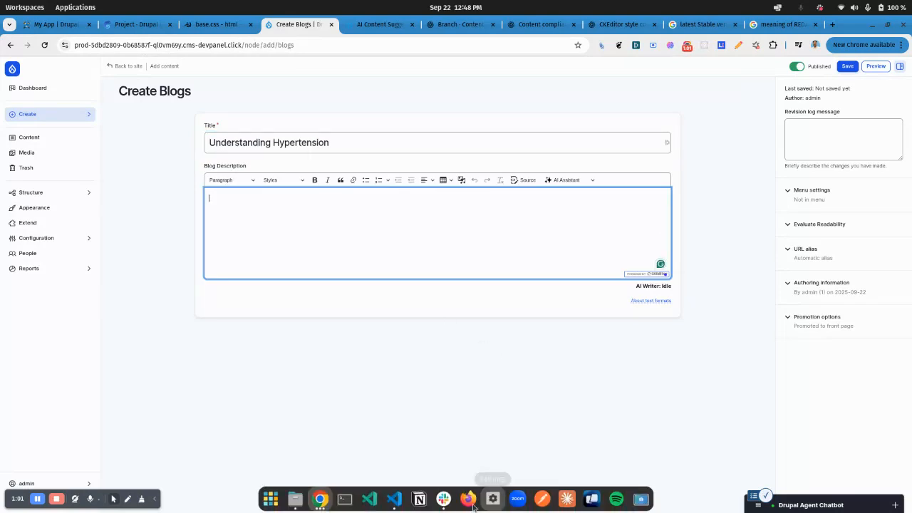
click(394, 499)
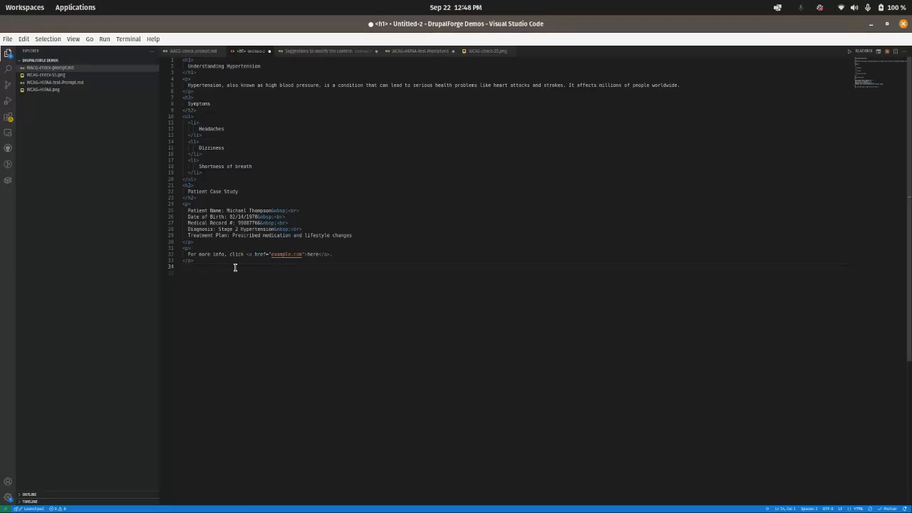
key(ctrl+a)
key(alt+Tab)
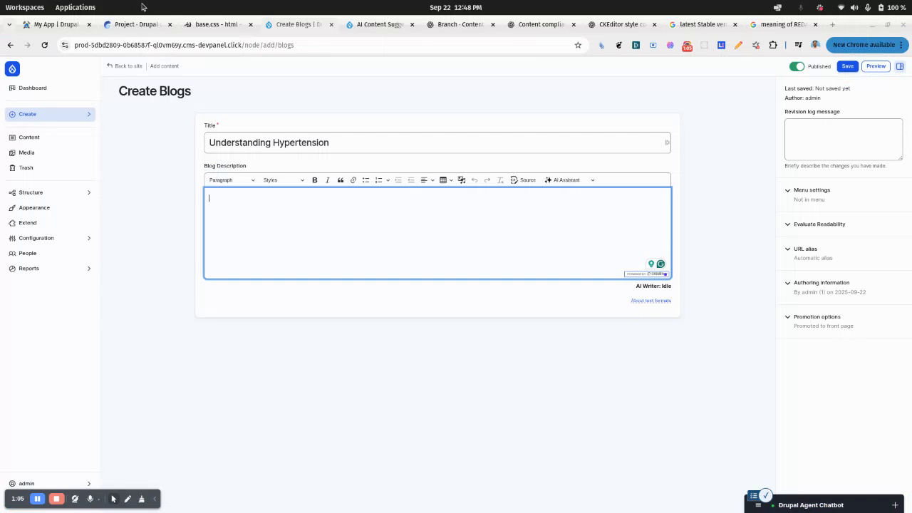
click(533, 185)
key(ctrl+v)
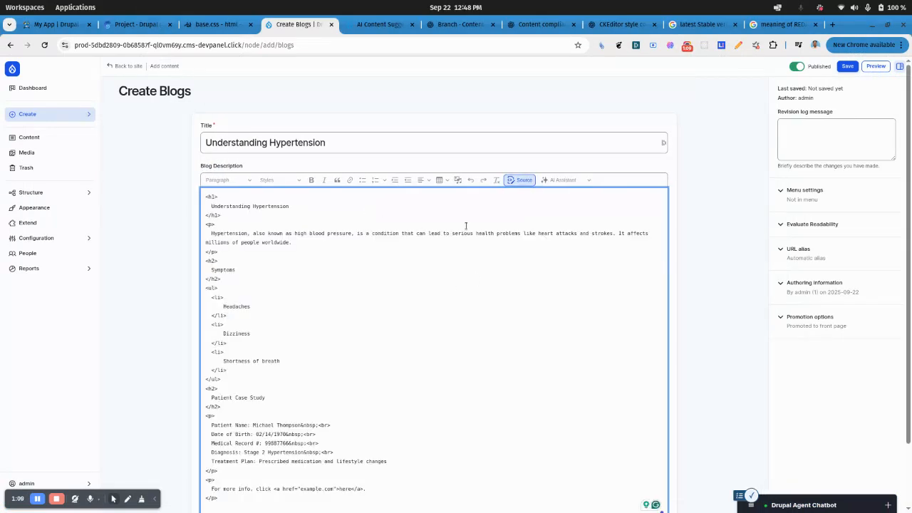
click(524, 180)
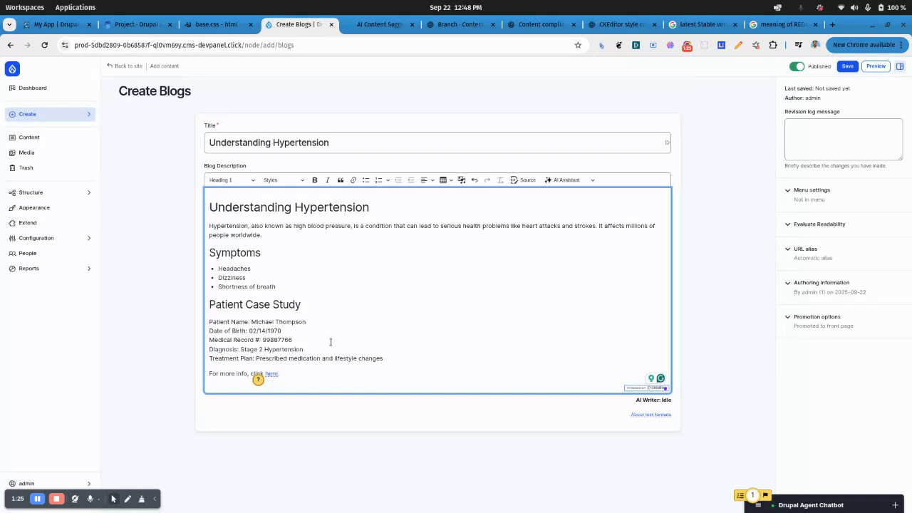
Apply the Red Heading block style to the "Understanding Hypertension" heading in the Blog Description.
click(294, 181)
click(295, 181)
drag(384, 215, 204, 209)
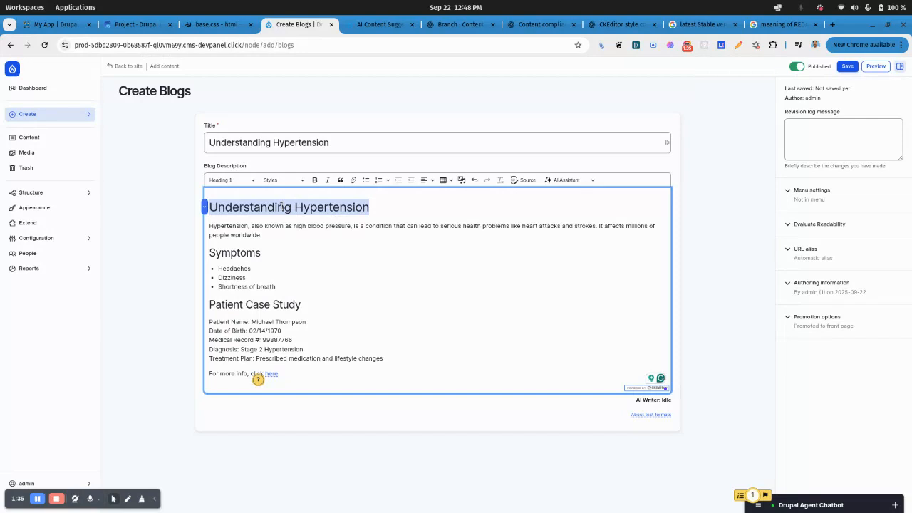
click(290, 179)
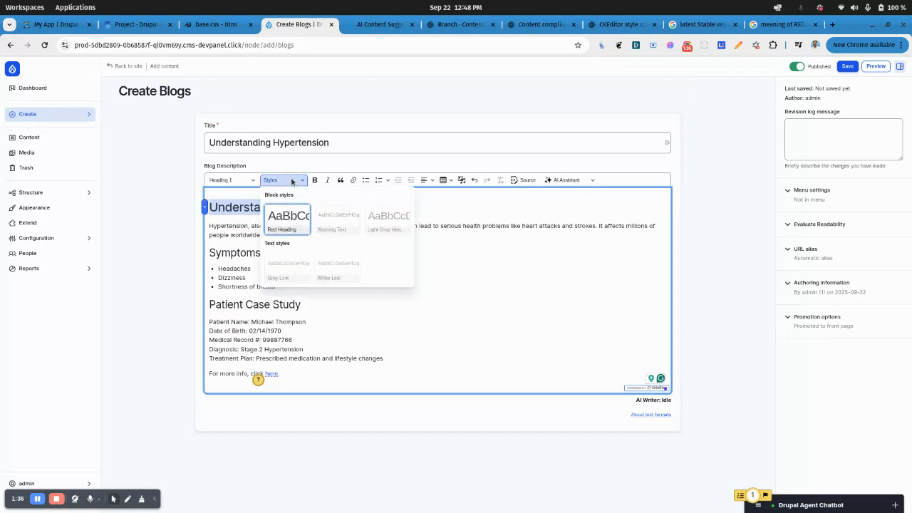
click(280, 221)
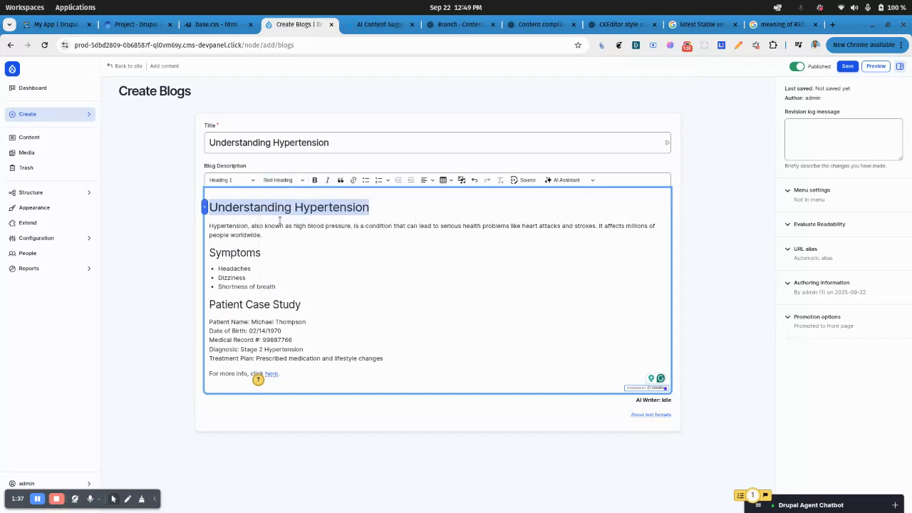
Apply the light gray heading block style to the "Symptoms" heading.
double_click(253, 253)
click(300, 180)
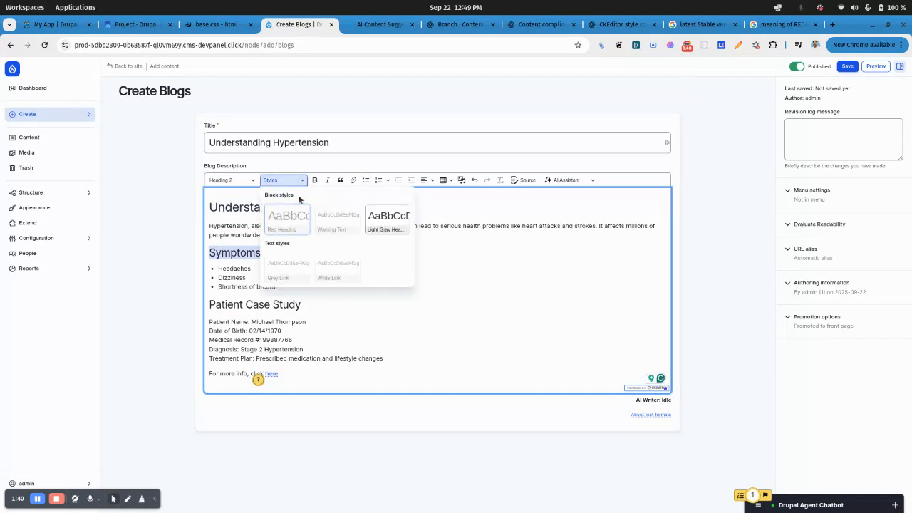
click(387, 230)
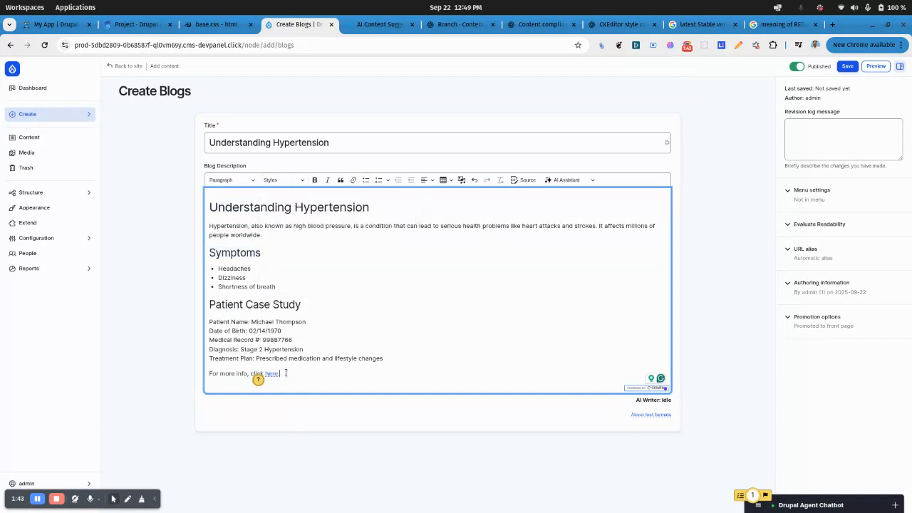
Apply the White Link text style to the closing "For more info, click here." line.
drag(285, 374, 208, 374)
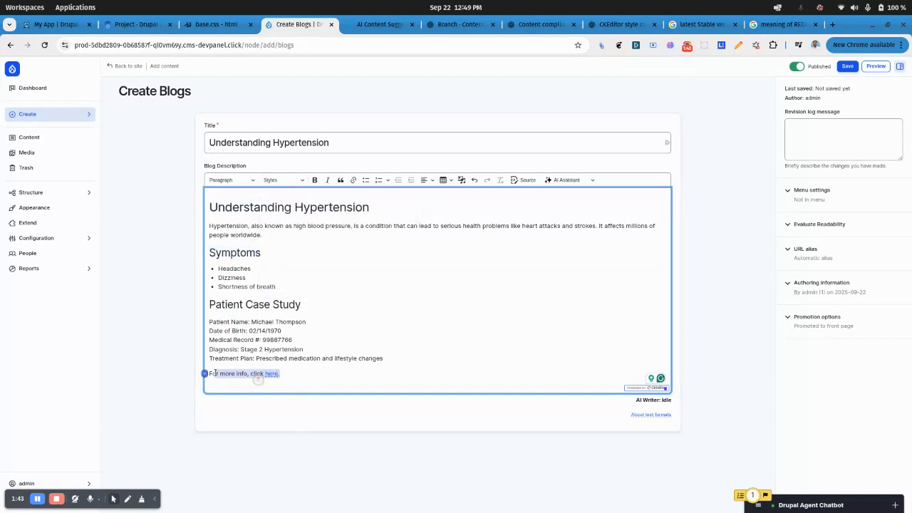
click(285, 180)
click(335, 271)
click(400, 319)
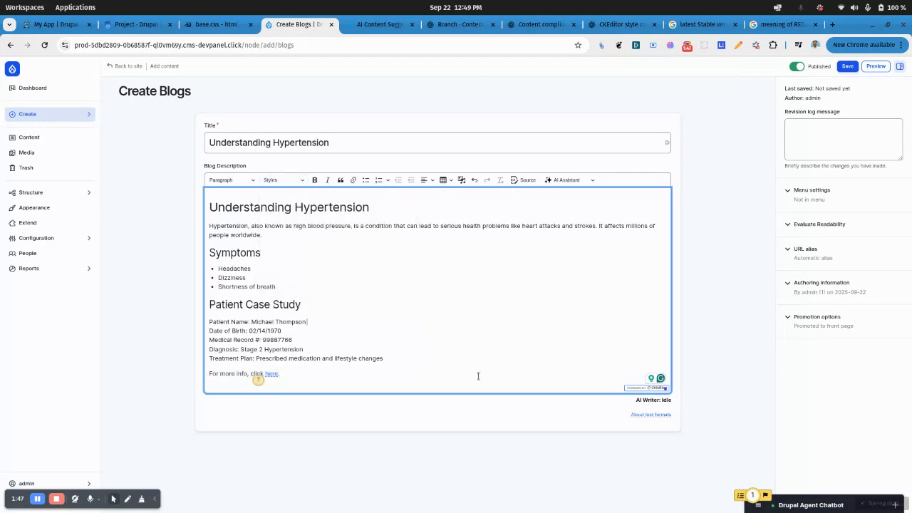
click(469, 432)
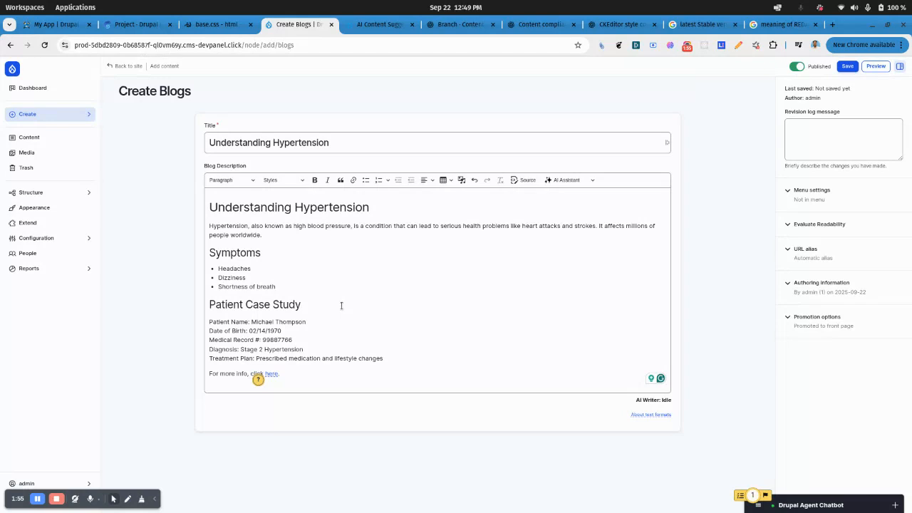
Run the readability evaluation with only the Blog Description field sent to the LLM.
click(853, 227)
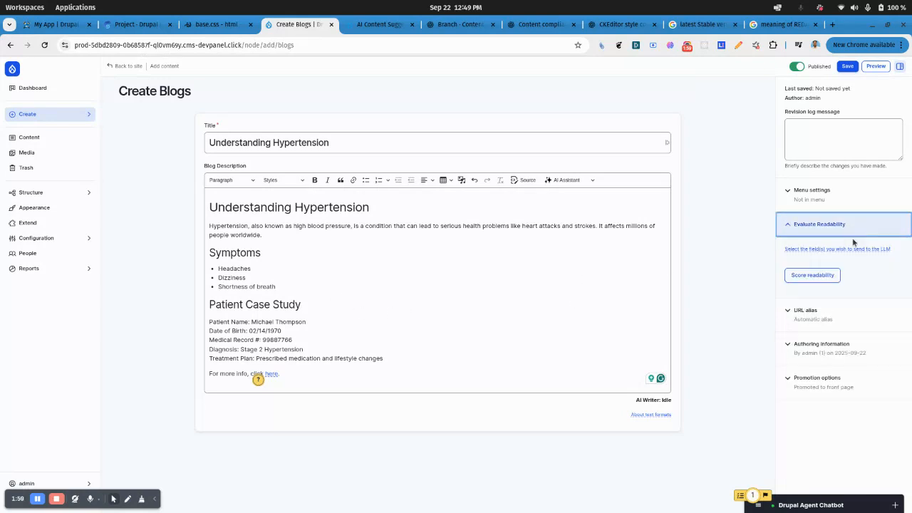
click(850, 250)
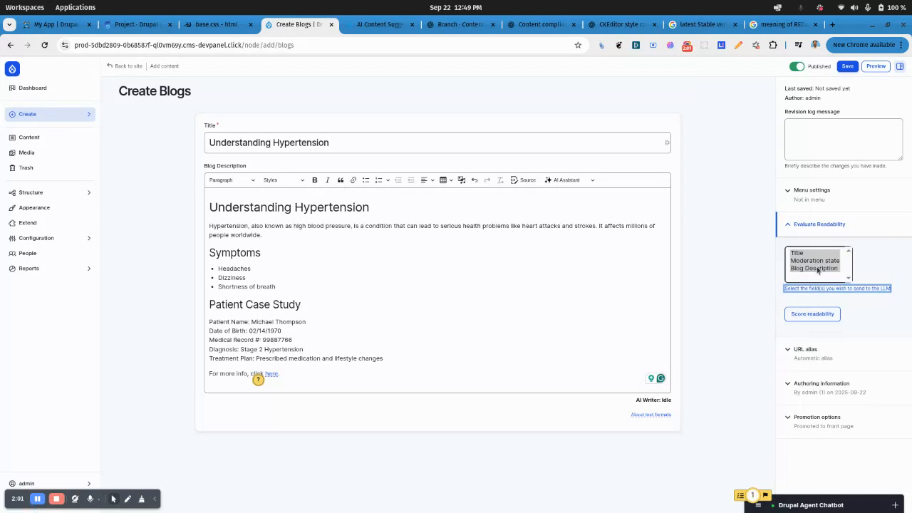
click(818, 269)
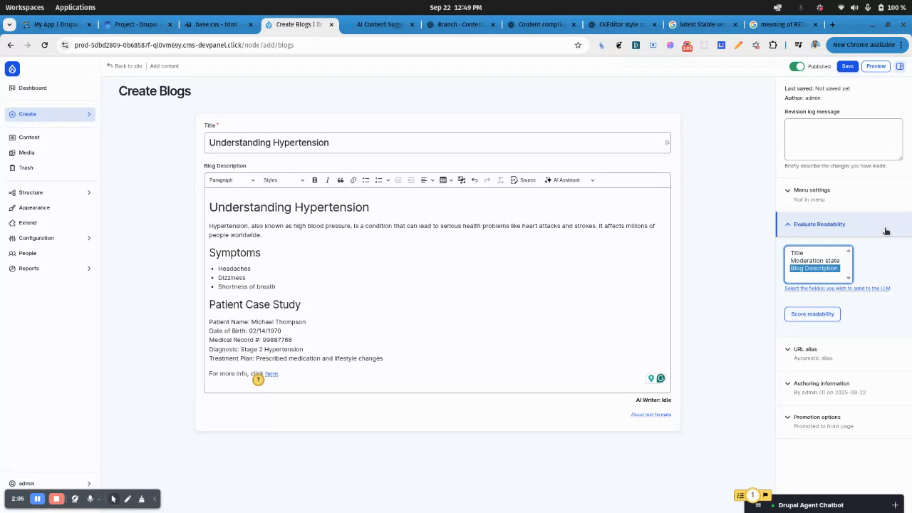
click(812, 316)
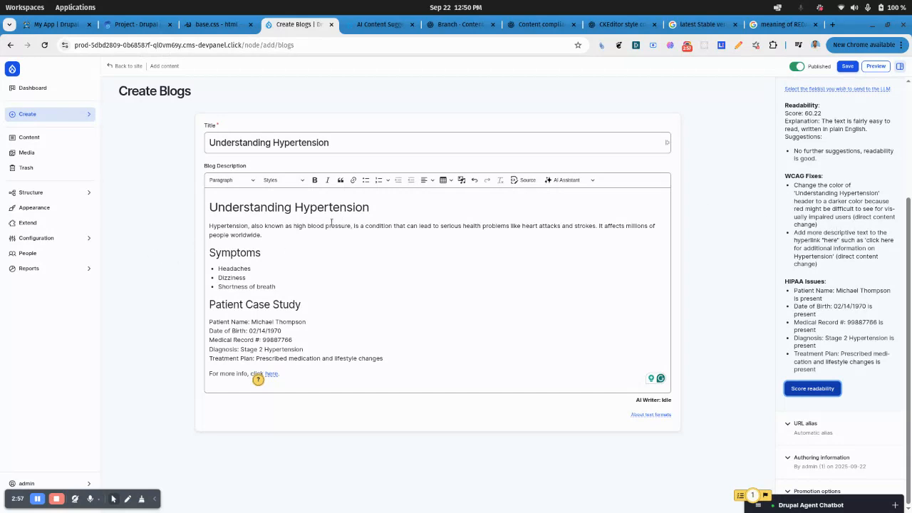
Examine the flagged main heading and the accessibility check on the "here" link alongside the suggested WCAG fixes.
drag(379, 208, 211, 214)
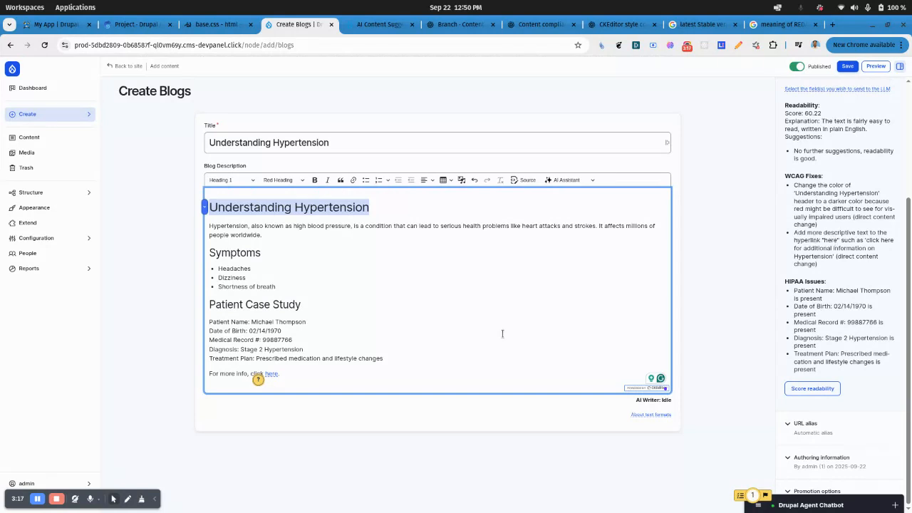
click(261, 381)
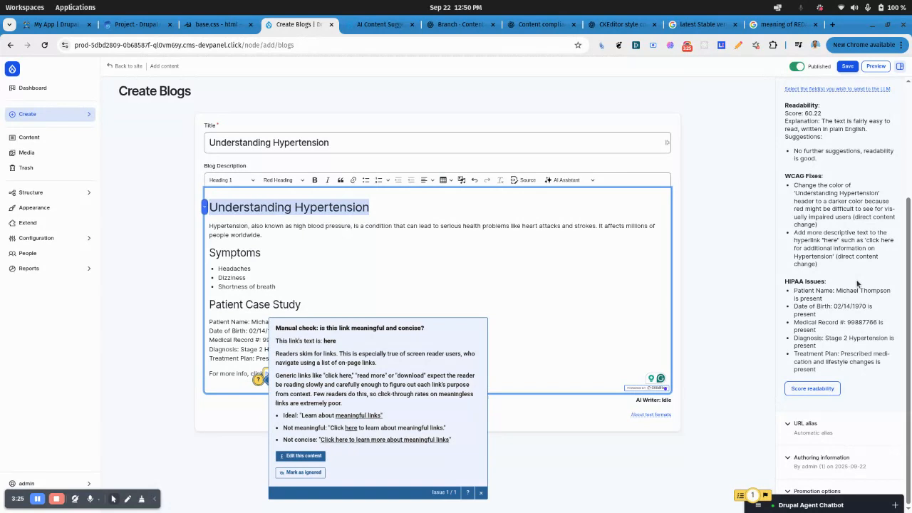
click(618, 313)
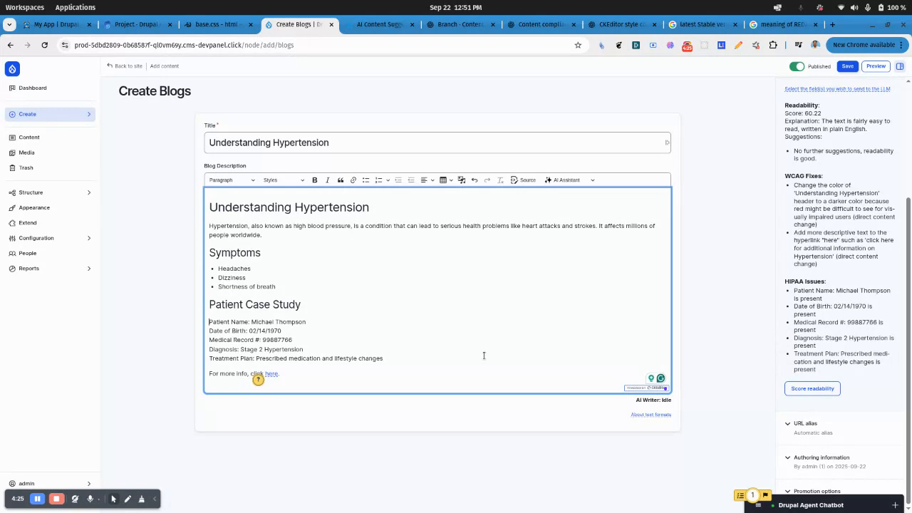
Delete the "Patient Case Study" heading and all patient details below it from the Blog Description.
drag(392, 362, 212, 318)
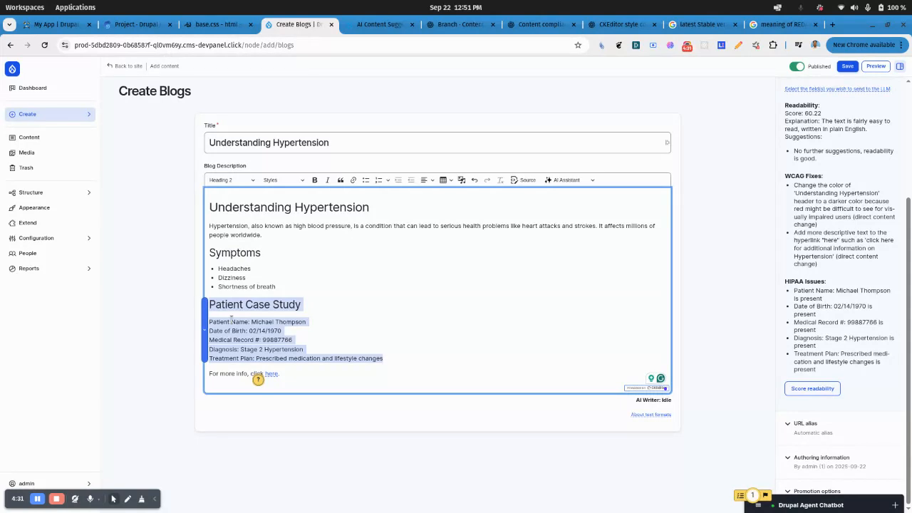
key(BackSpace)
key(BackSpace)
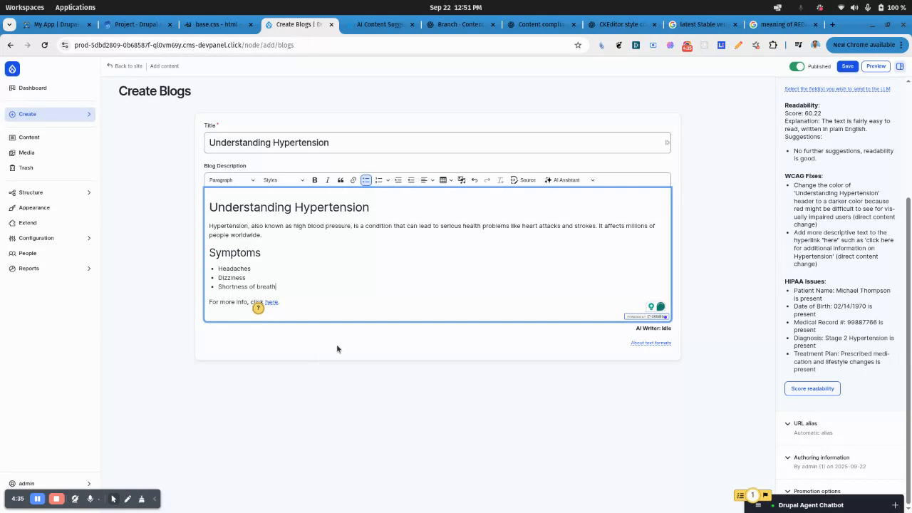
Remove the Red Heading style from the "Understanding Hypertension" heading.
click(309, 210)
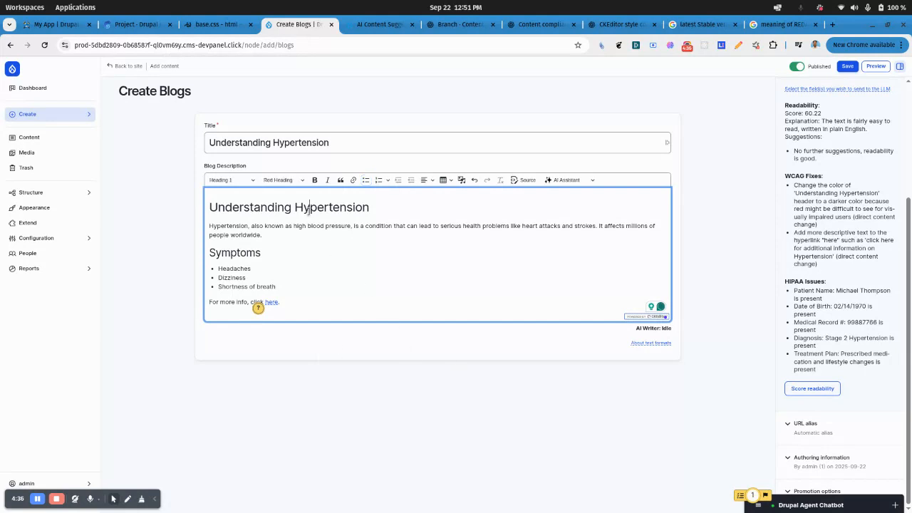
click(285, 180)
click(288, 226)
click(526, 293)
Replace the "here" link's displayed text with the suggested "click here for additional information on Hypertension", copied from the WCAG fixes.
drag(864, 241, 833, 256)
right_click(833, 256)
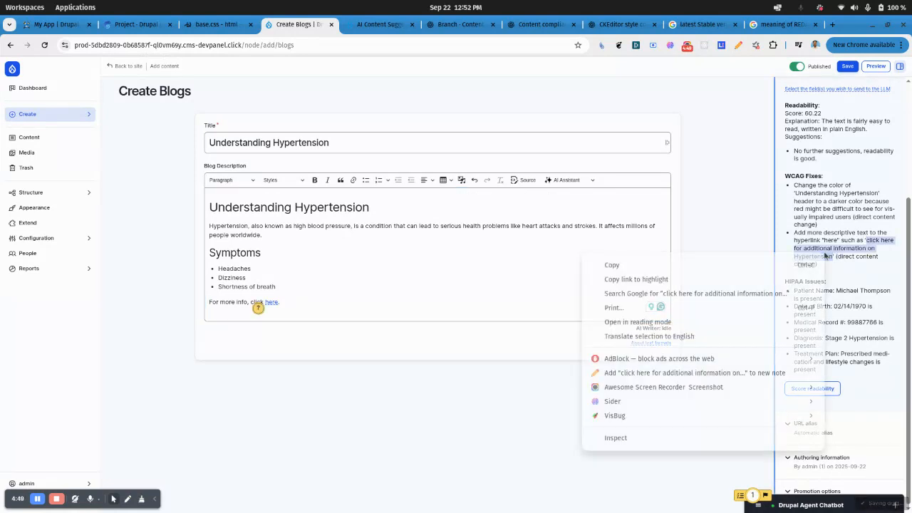
click(763, 262)
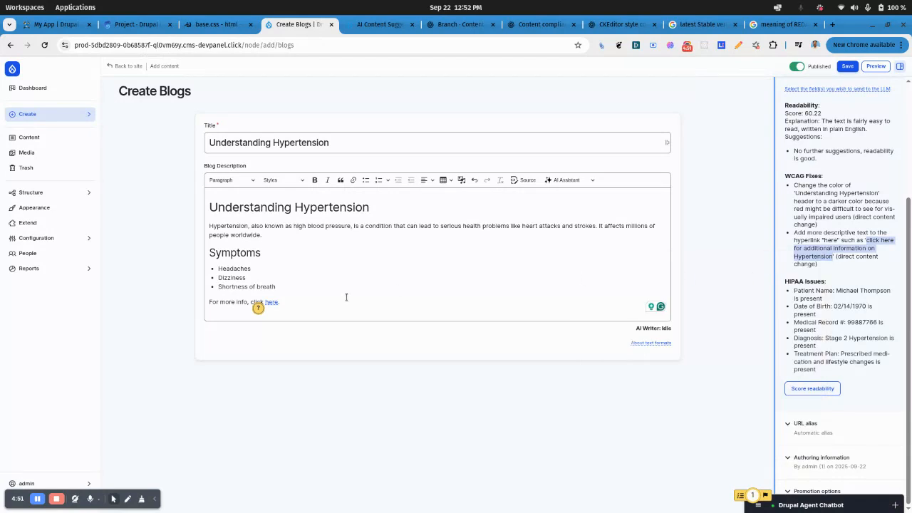
click(272, 303)
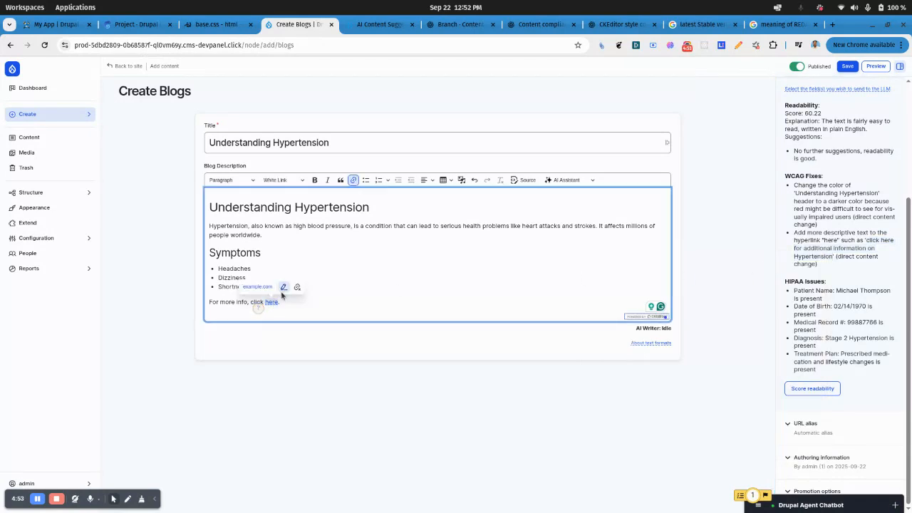
click(284, 287)
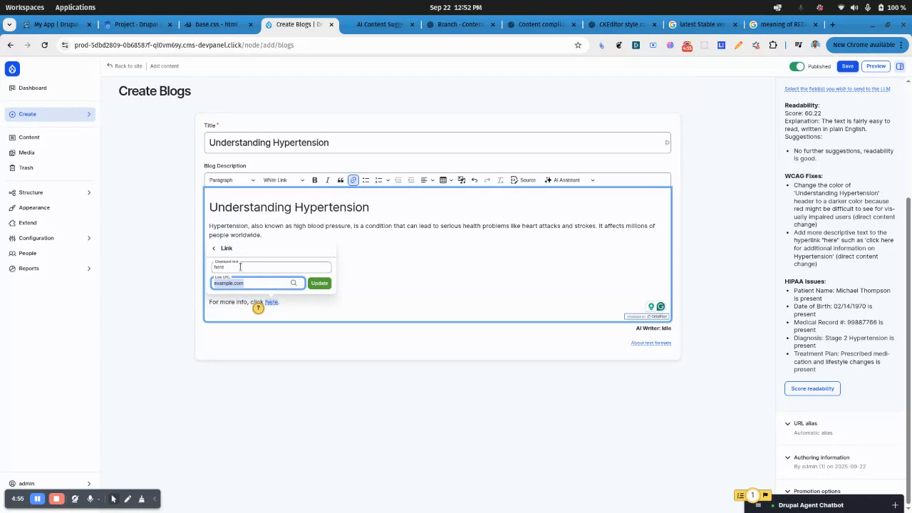
key(ctrl+v)
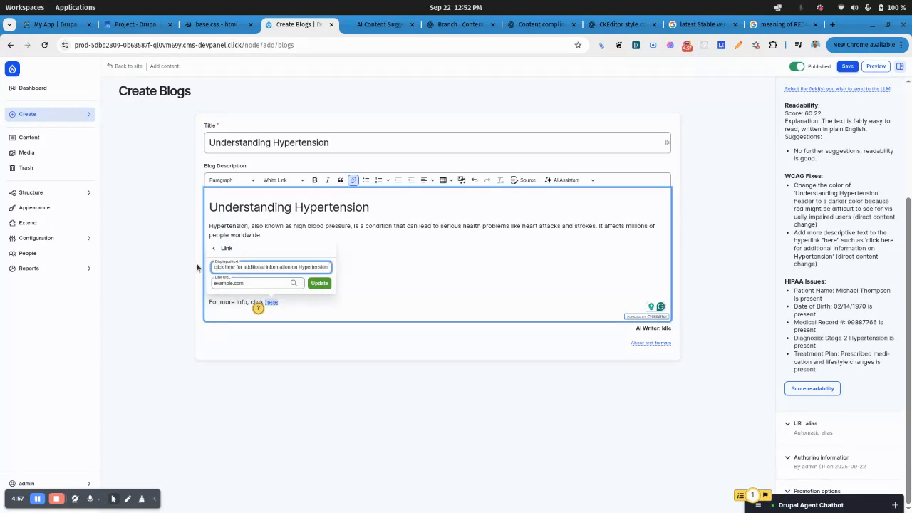
click(324, 288)
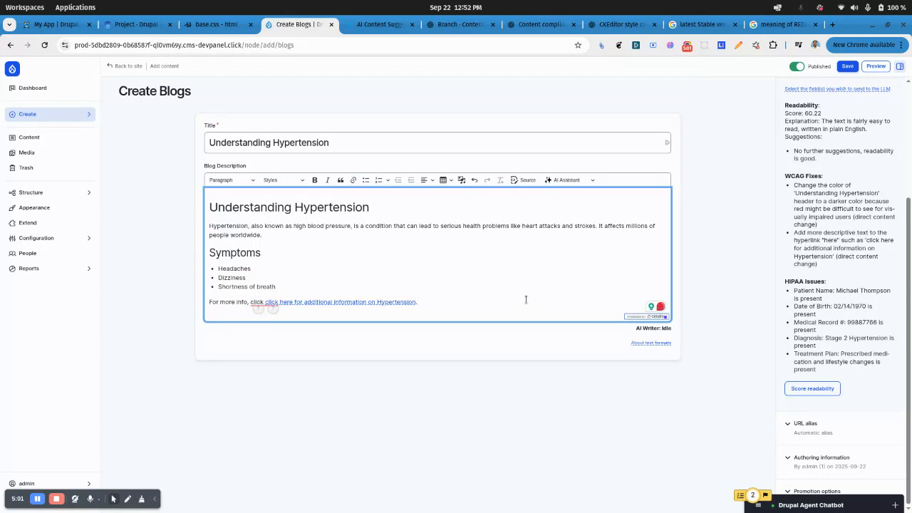
Delete the duplicate word "click" before the link in the "For more info" sentence of the Blog Description.
click(261, 303)
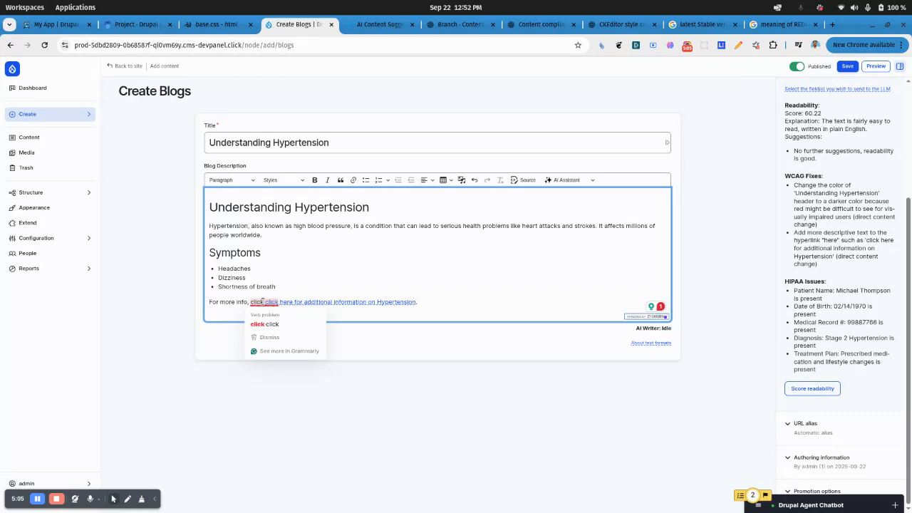
key(BackSpace)
key(BackSpace)
key(BackSpace)
key(BackSpace)
key(BackSpace)
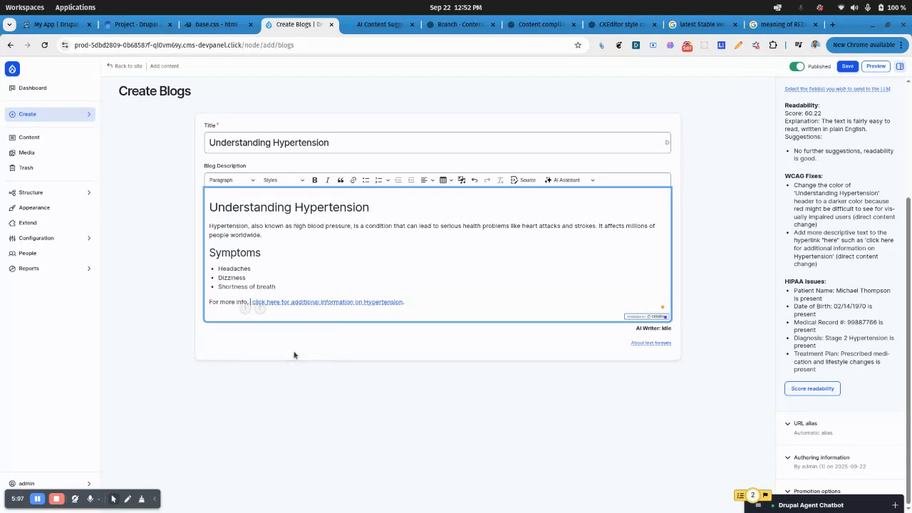
key(BackSpace)
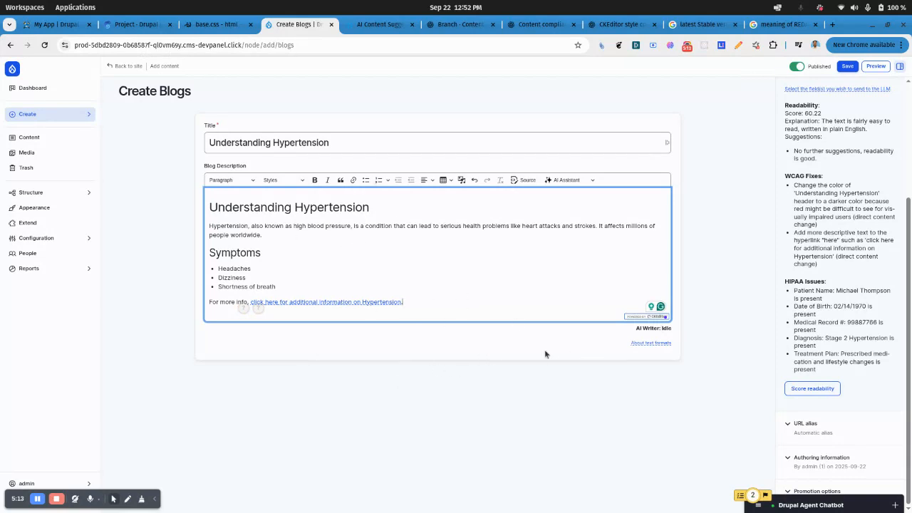
Score the post's readability again and examine the accessibility checks flagged on the "click" and "here" parts of the link.
click(812, 388)
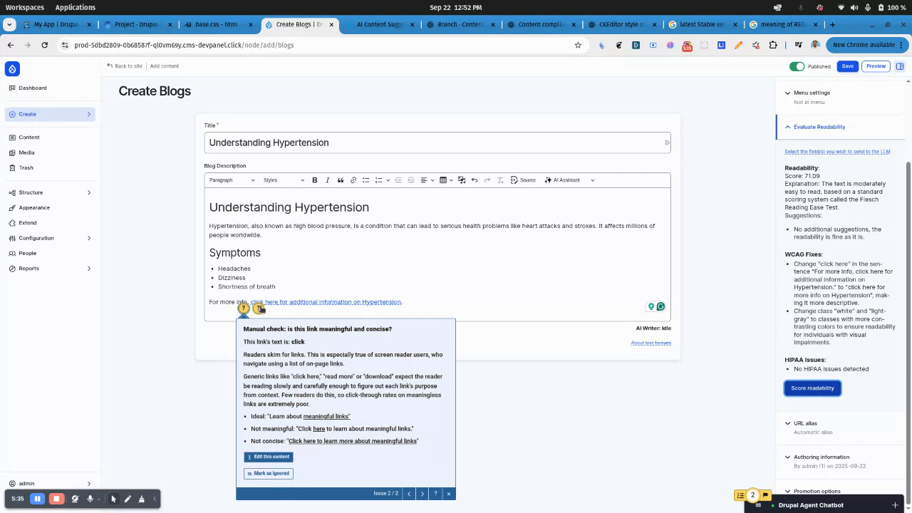
mouse_move(261, 308)
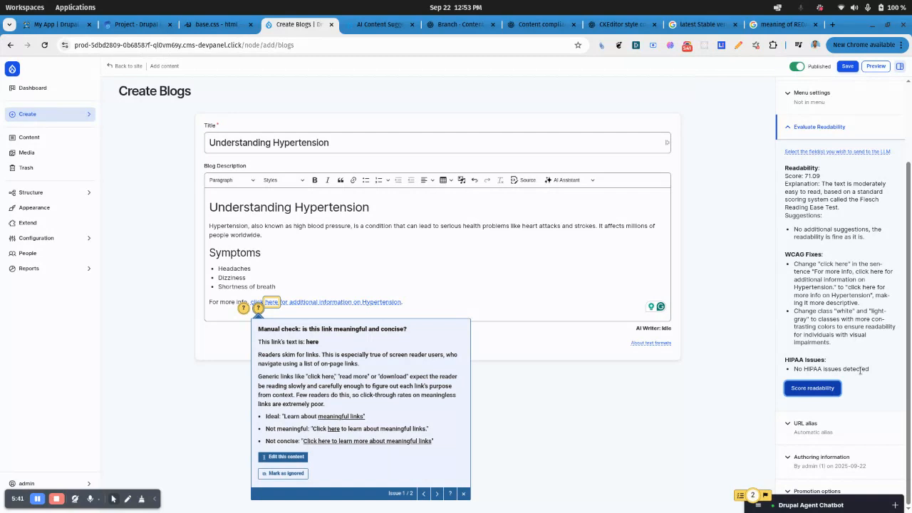
click(641, 419)
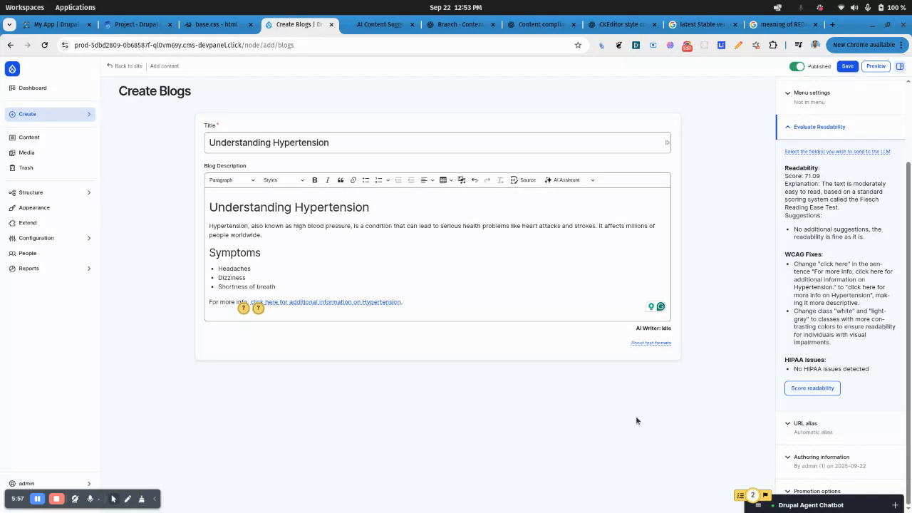
click(257, 308)
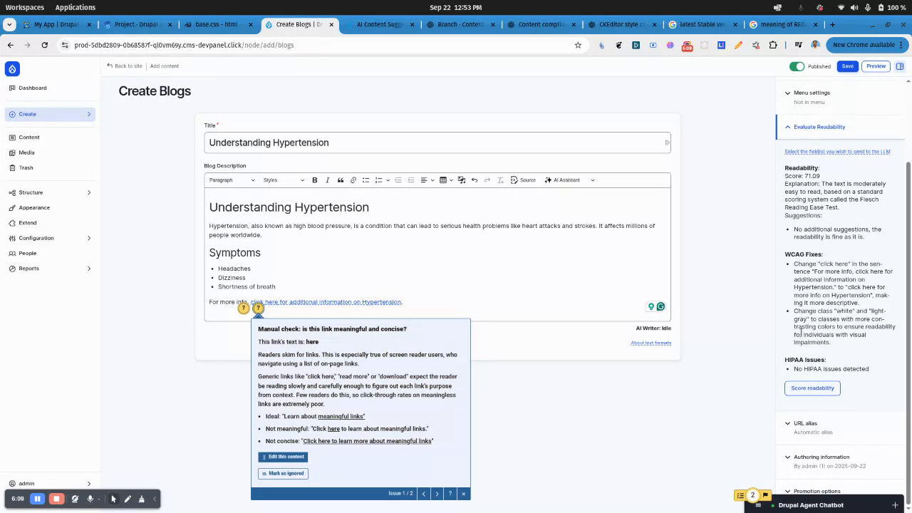
click(734, 331)
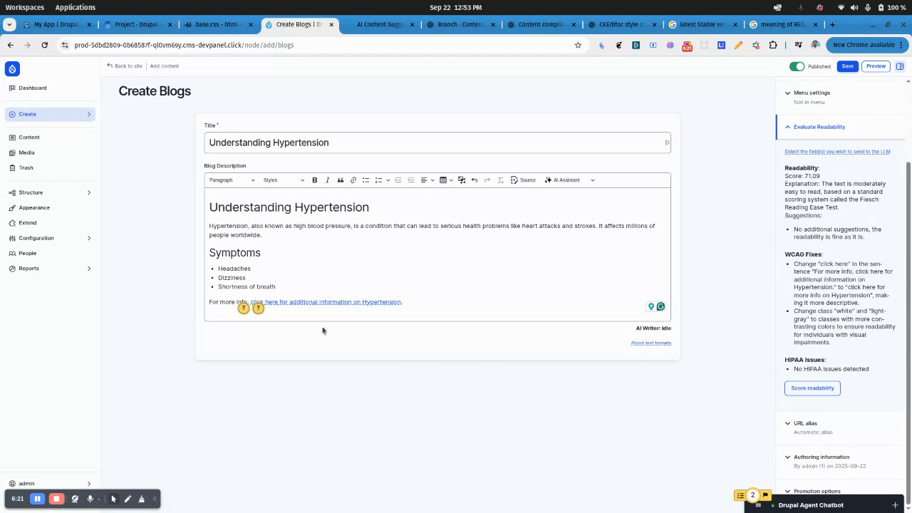
Check the "Symptoms" heading's class in the HTML source and remove its Light Gray Heading style.
click(217, 254)
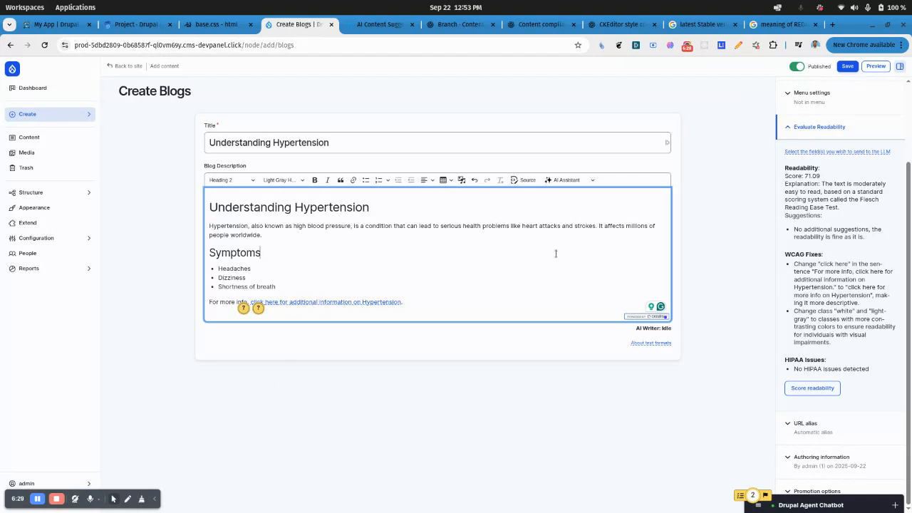
click(525, 179)
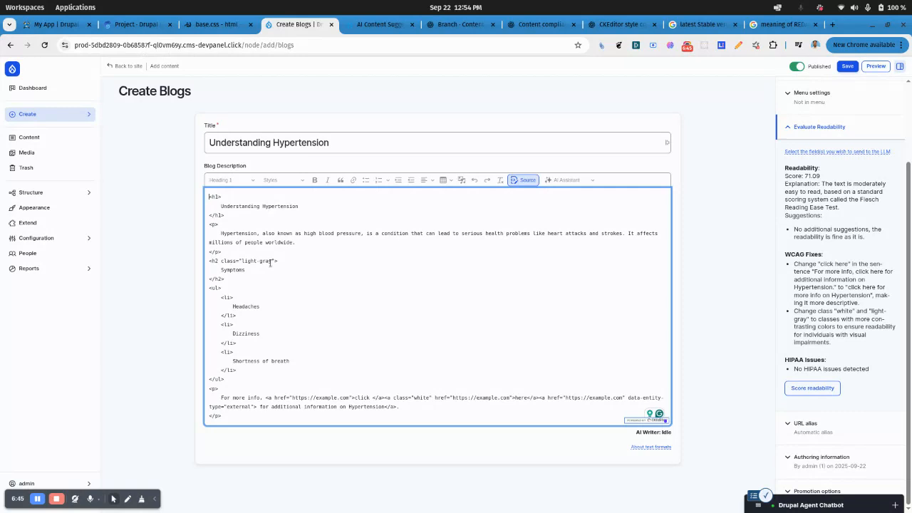
click(526, 179)
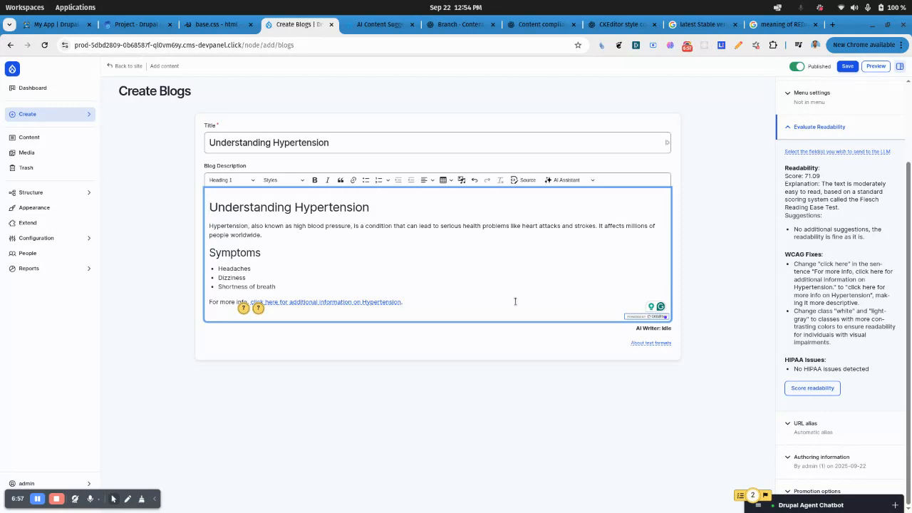
click(245, 255)
click(282, 180)
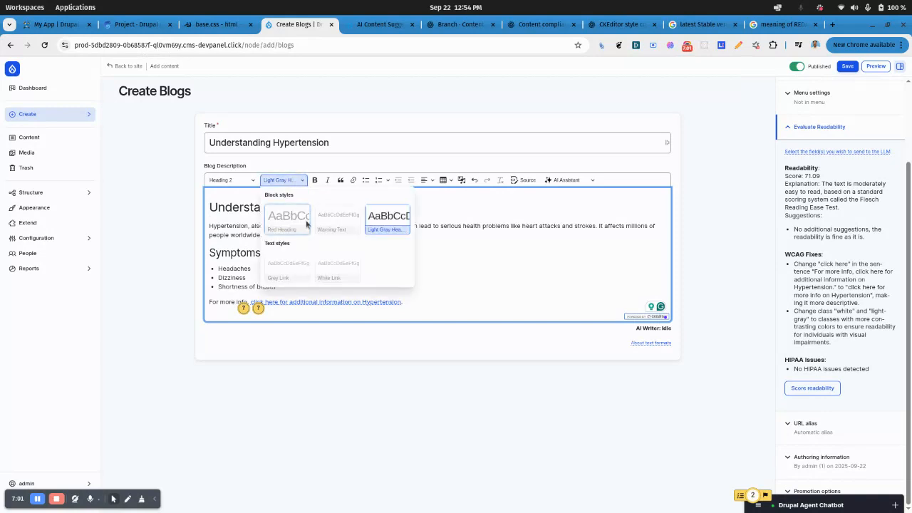
click(378, 222)
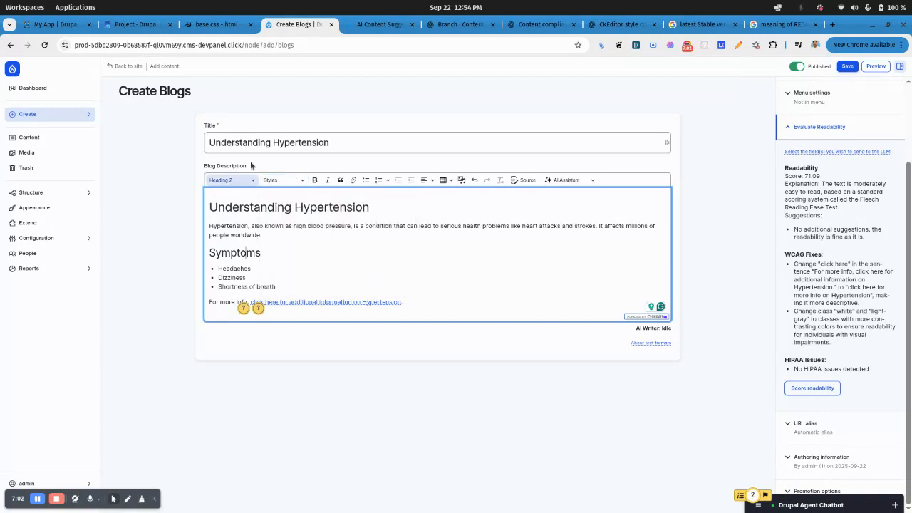
click(428, 302)
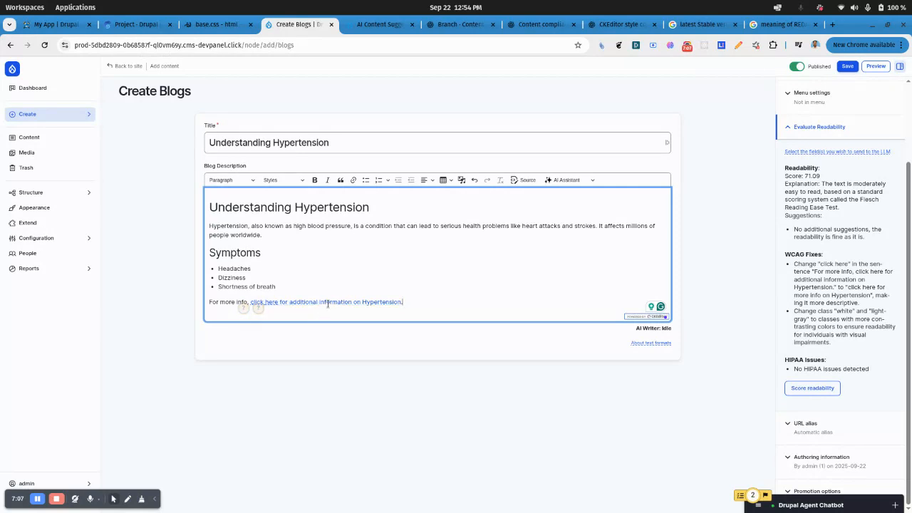
click(327, 304)
click(477, 308)
drag(428, 303, 197, 302)
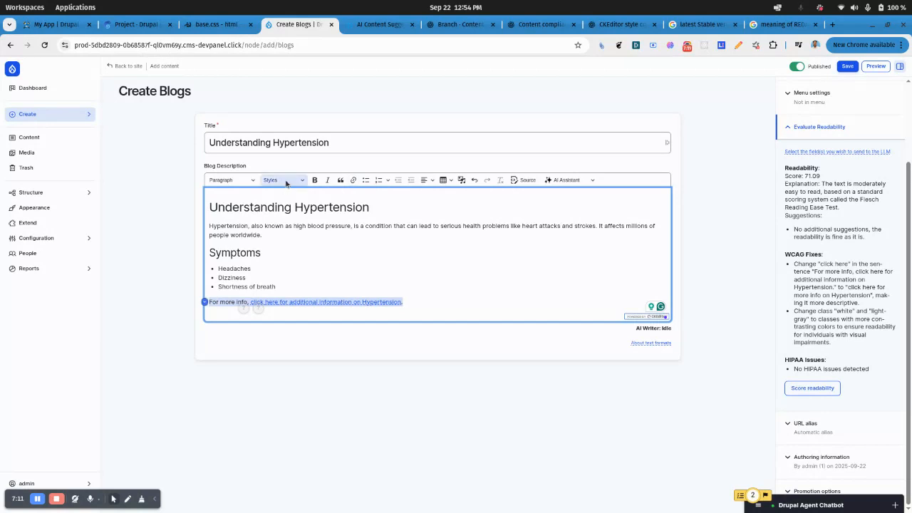
click(488, 297)
drag(249, 302, 404, 302)
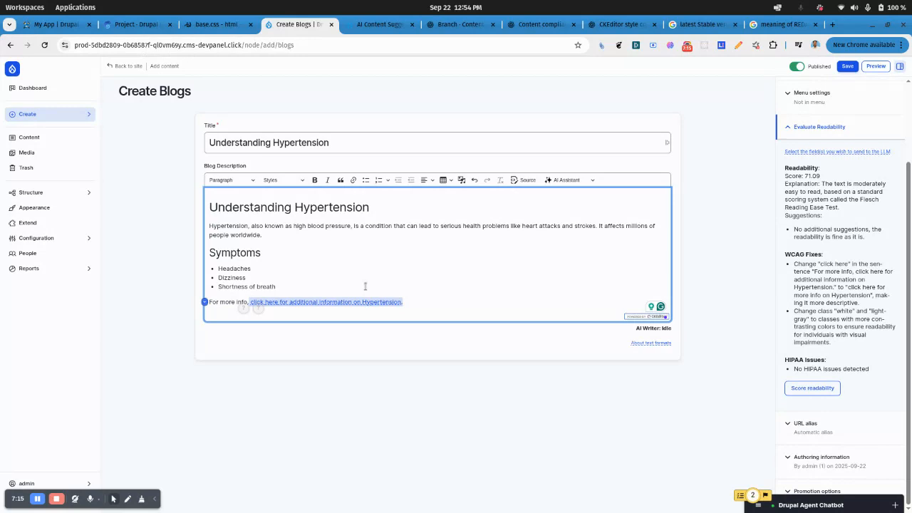
click(439, 306)
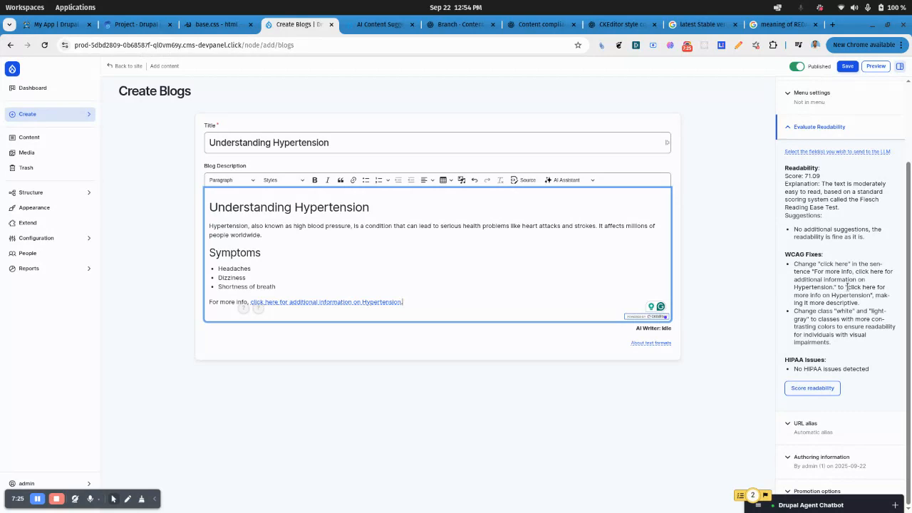
Copy the suggested "click here for more info on Hypertension" from the WCAG fixes and delete the existing link after "For more info,".
drag(847, 287, 870, 295)
key(ctrl+c)
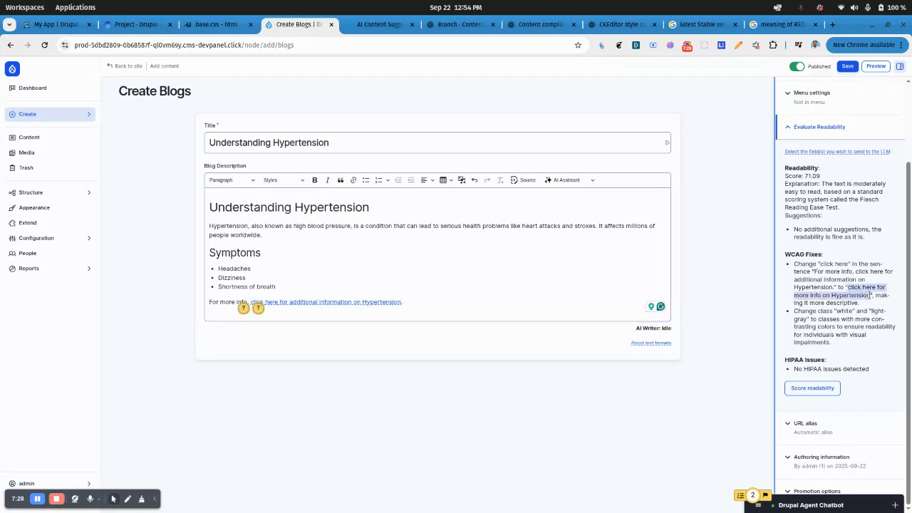
triple_click(401, 302)
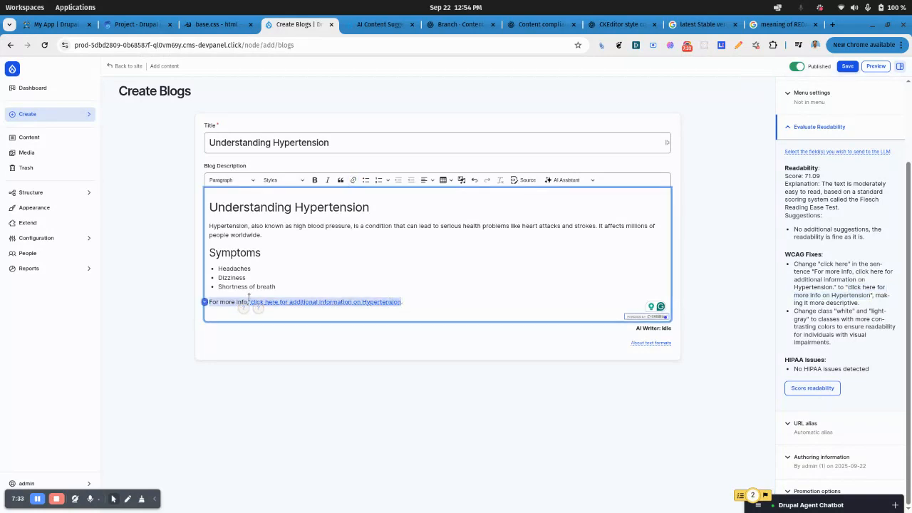
drag(249, 297, 251, 302)
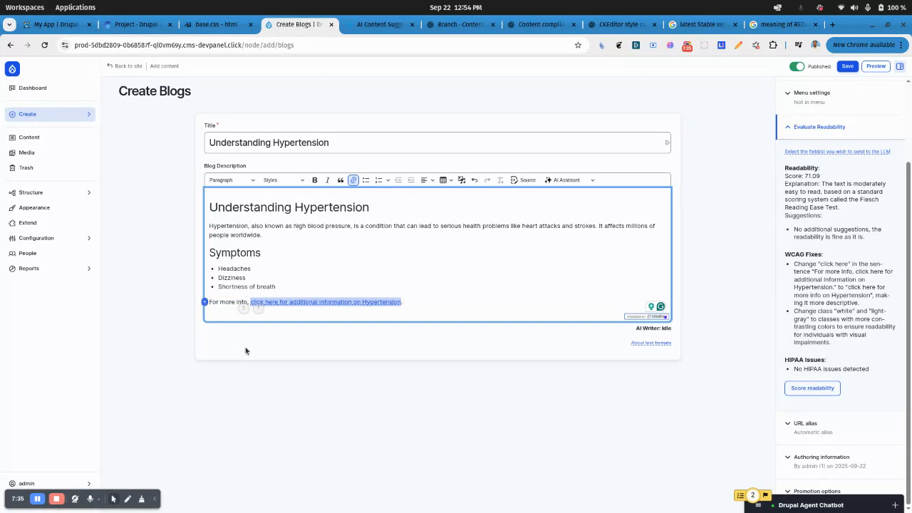
key(BackSpace)
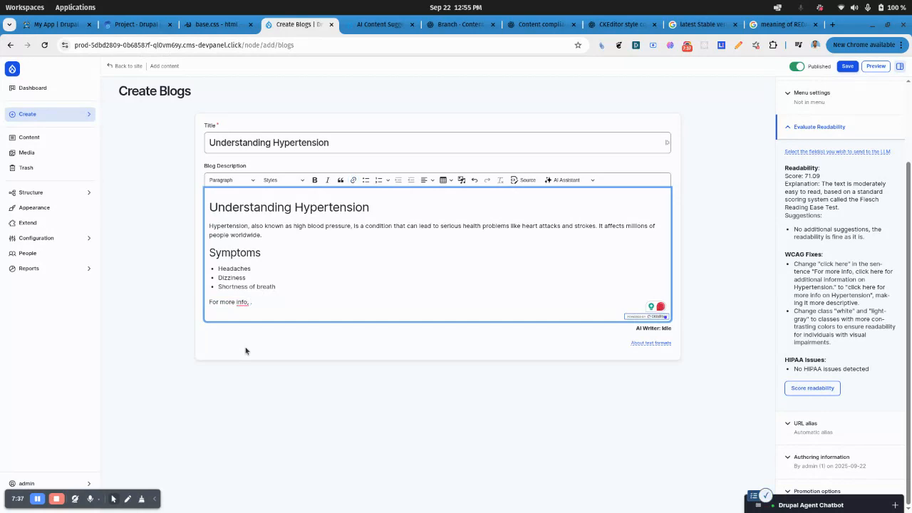
click(353, 180)
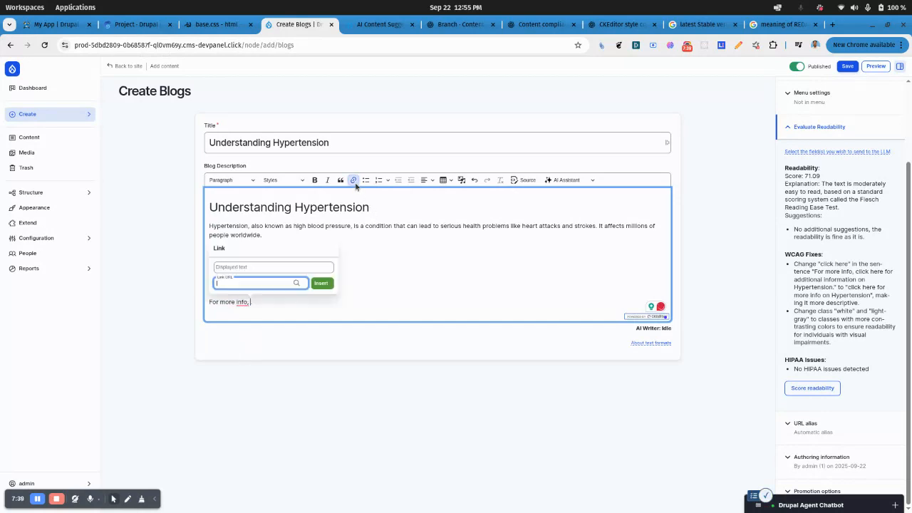
click(233, 266)
key(ctrl+v)
click(239, 283)
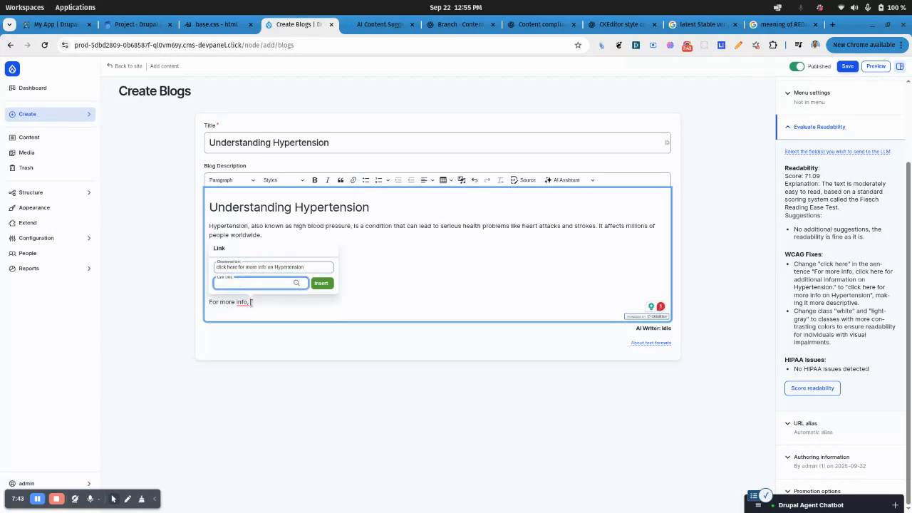
text(https:exampl)
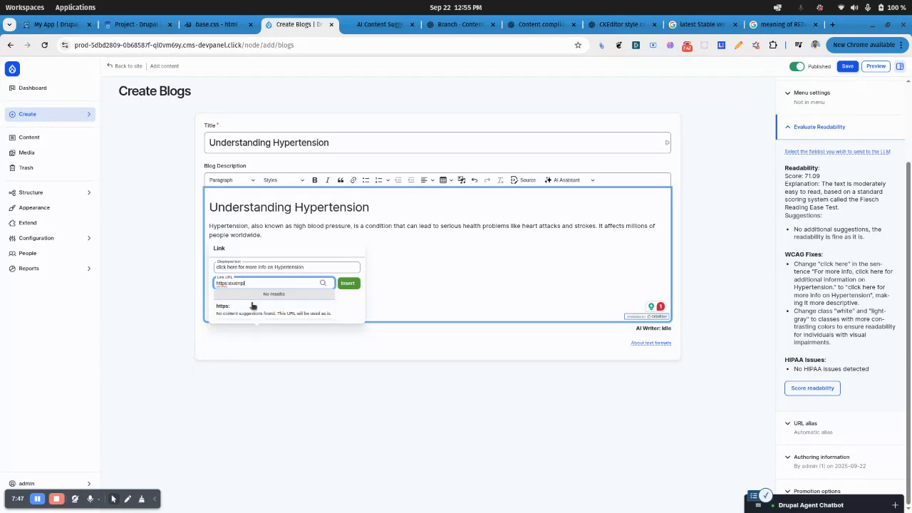
text(e.c)
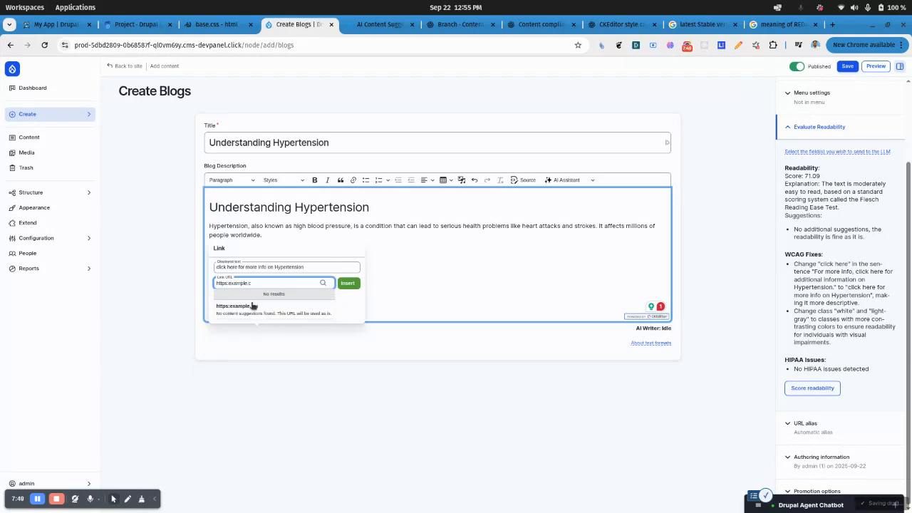
text(om)
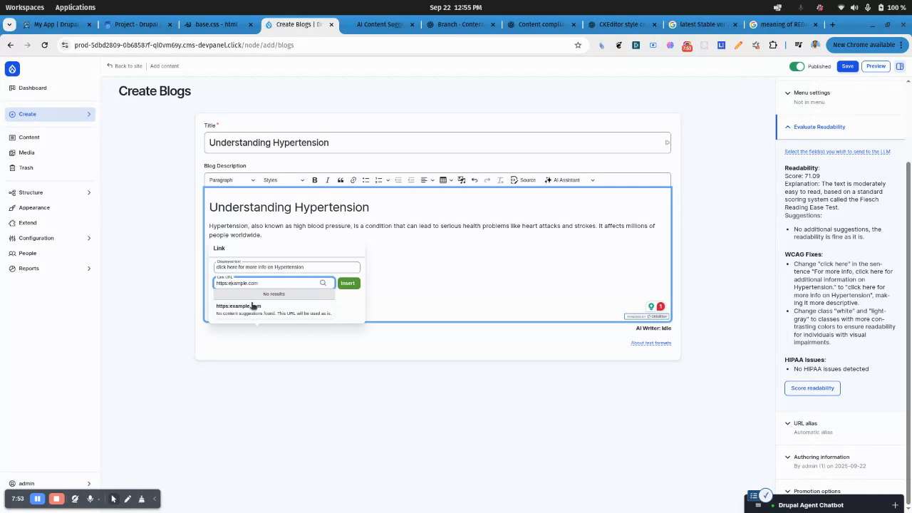
text(//)
click(253, 305)
click(334, 285)
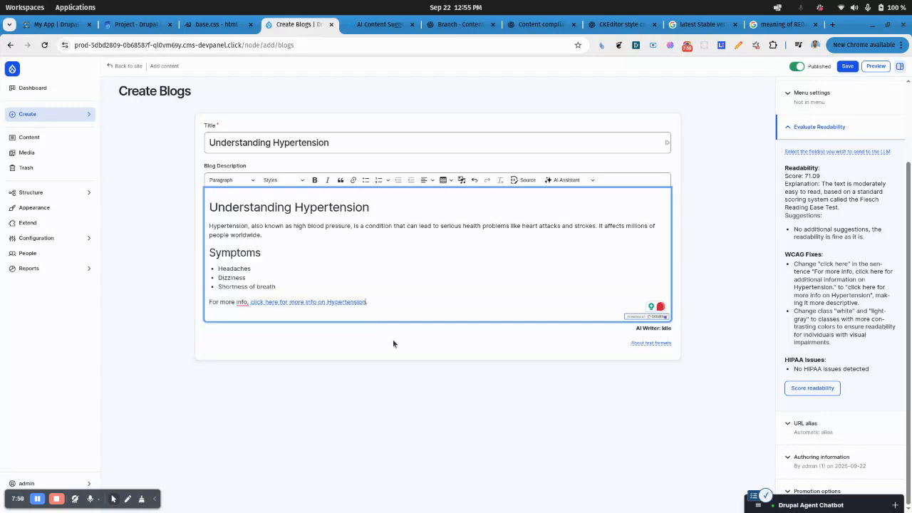
Rerun the readability, WCAG and HIPAA evaluation on the post with the replaced link.
click(904, 32)
click(574, 344)
click(817, 387)
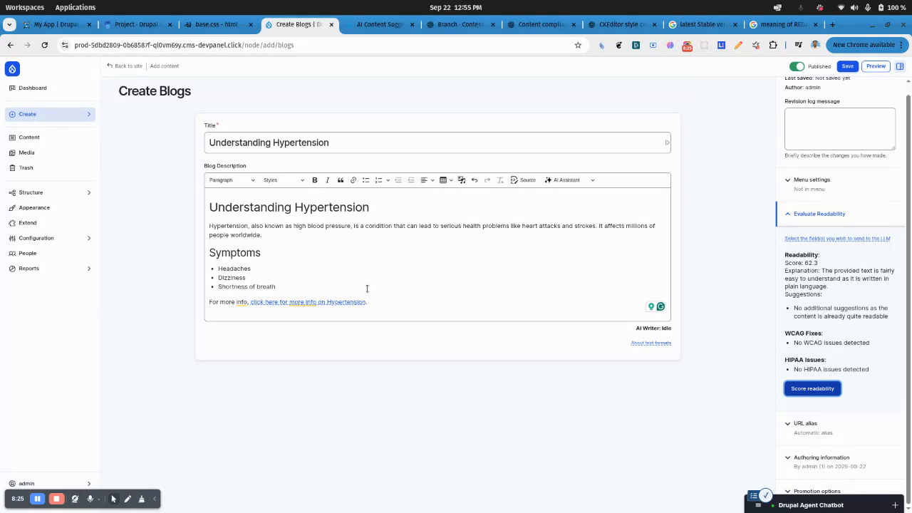
mouse_move(337, 298)
Open the AI Content Suggestions settings in the site's AI configuration.
click(92, 238)
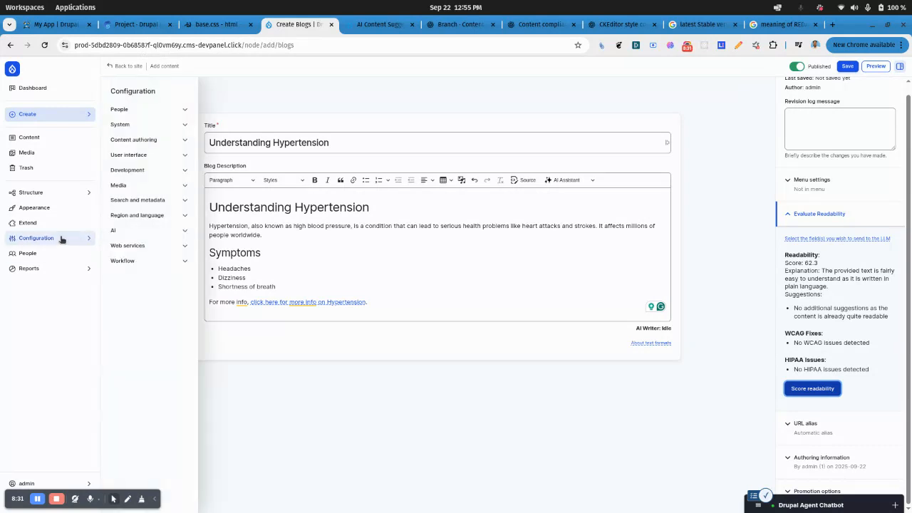
click(140, 235)
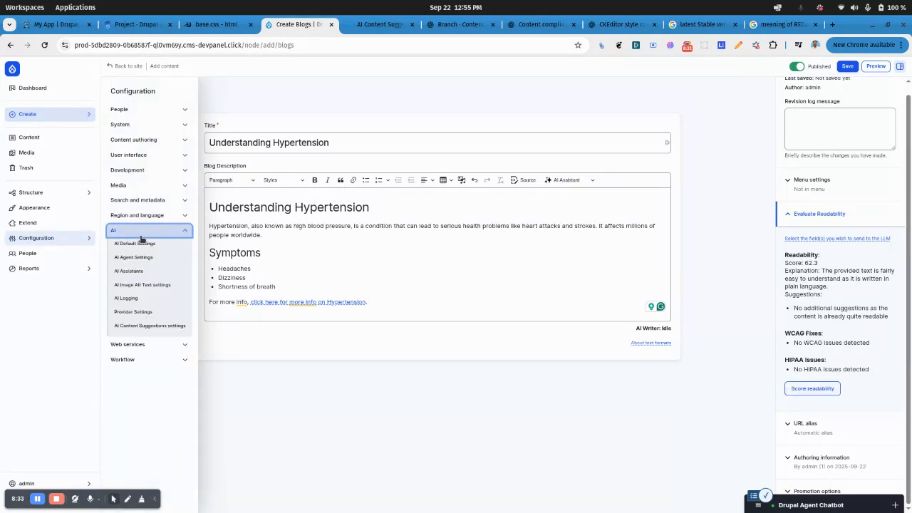
click(152, 327)
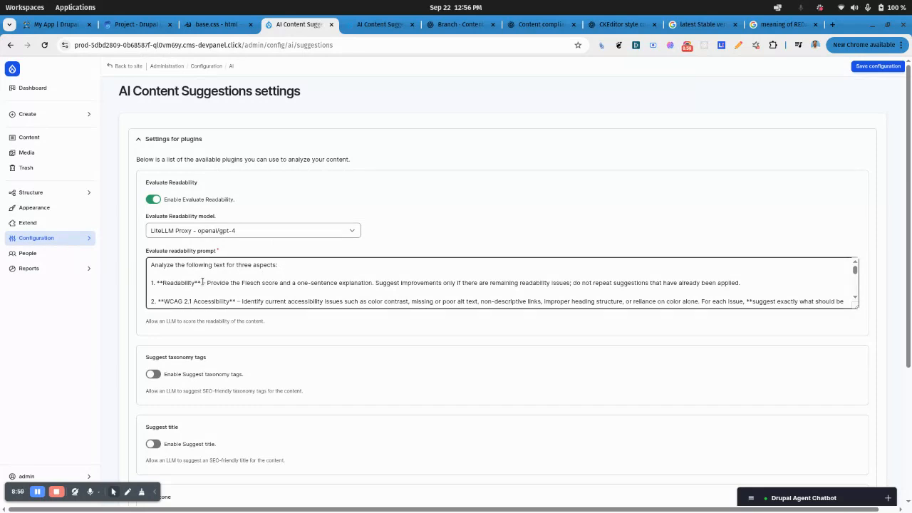
Examine the full Evaluate readability prompt, including its readability, WCAG 2.1 and HIPAA instructions and the required HTML output format.
drag(149, 265, 247, 288)
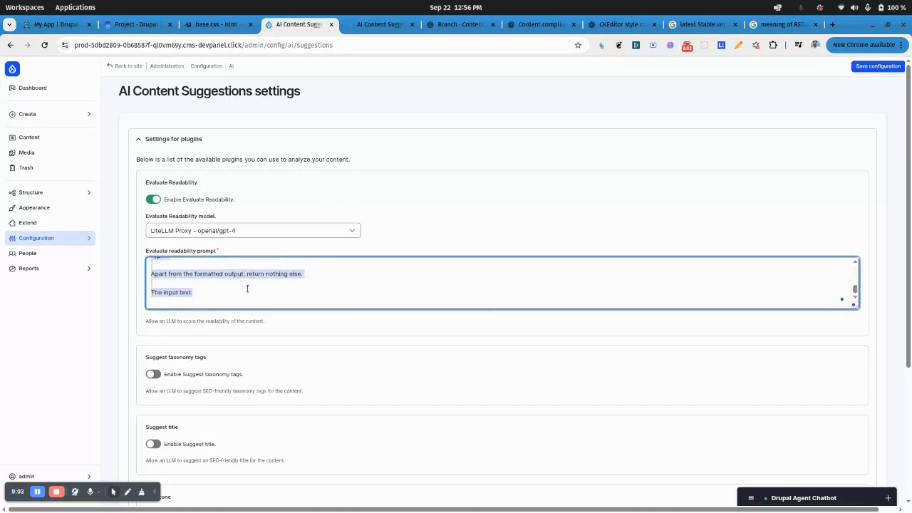
scroll(248, 288, up, 10)
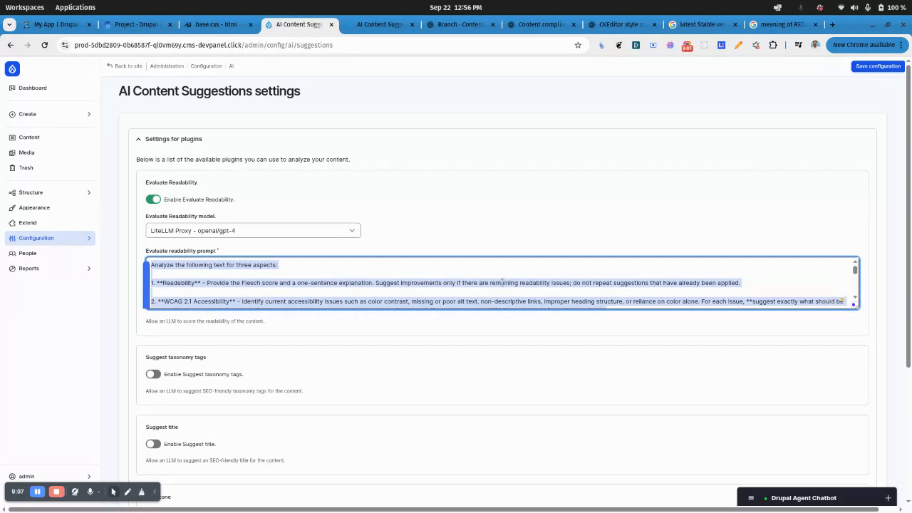
click(438, 273)
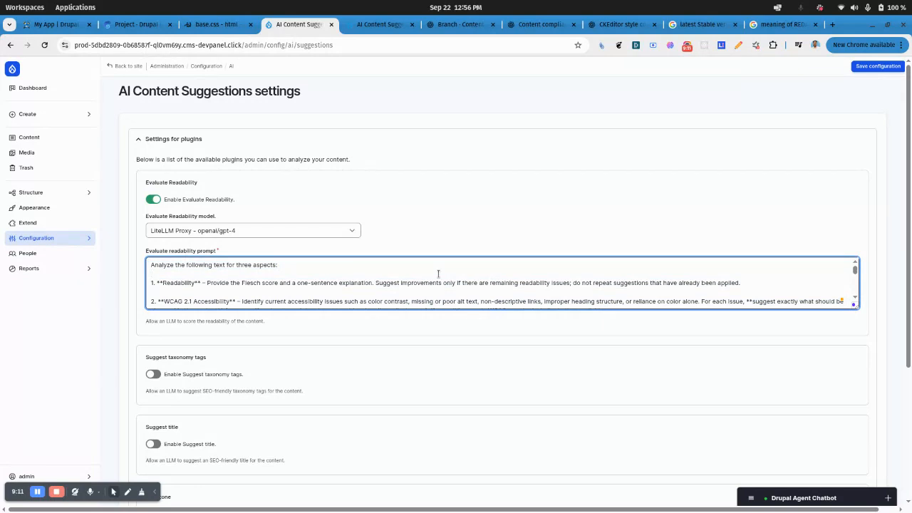
scroll(438, 274, down, 5)
scroll(260, 274, up, 5)
scroll(213, 298, down, 3)
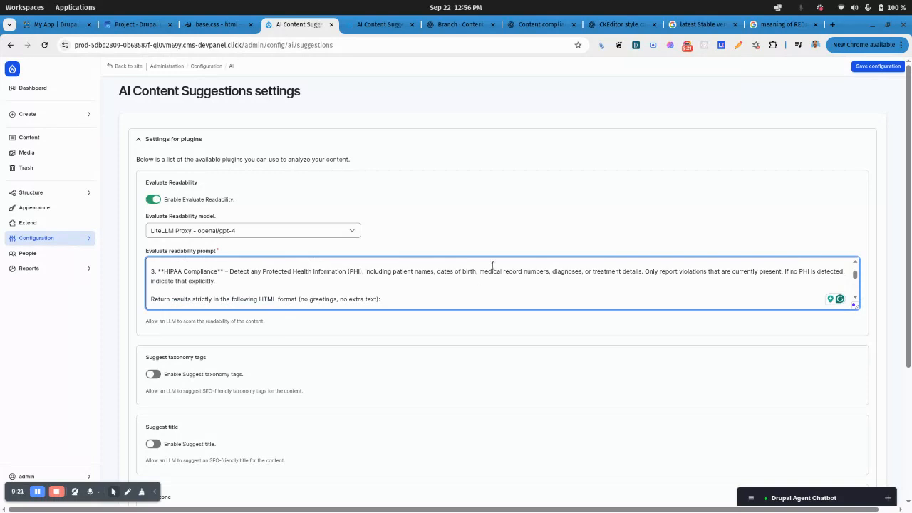
scroll(492, 266, down, 2)
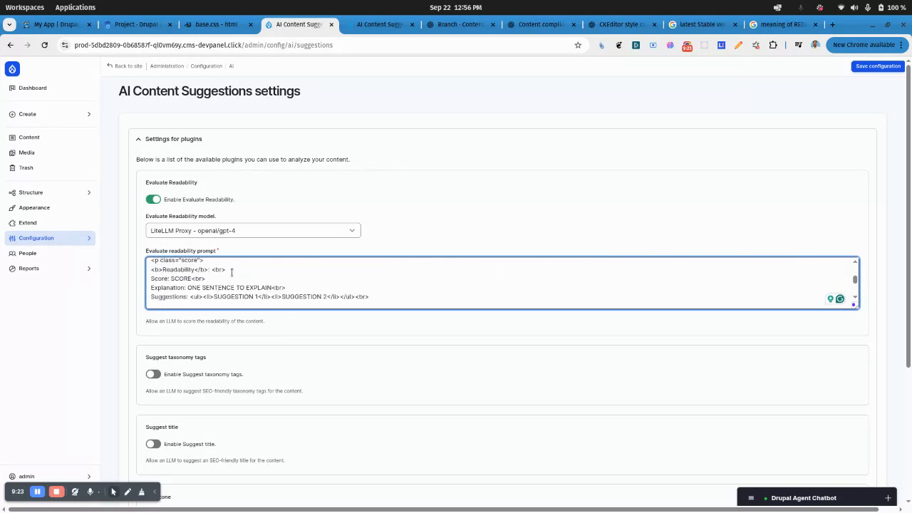
scroll(235, 272, down, 3)
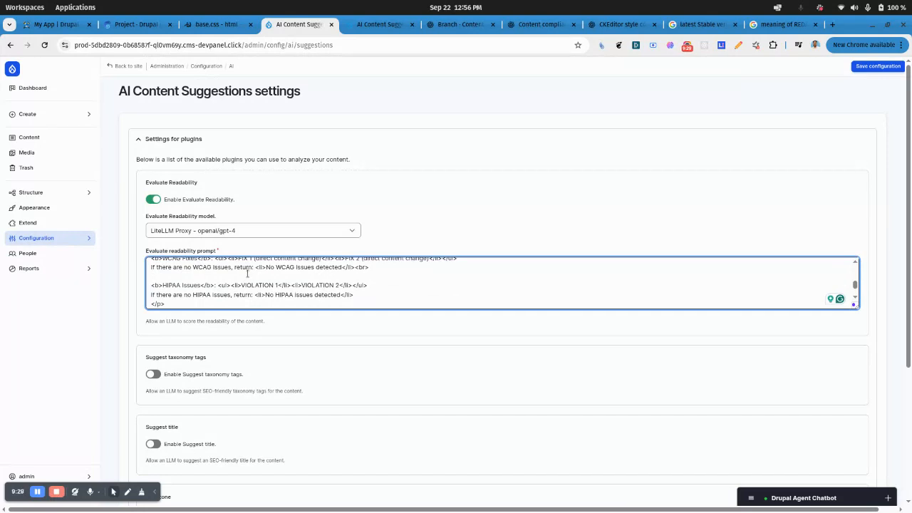
scroll(248, 274, down, 3)
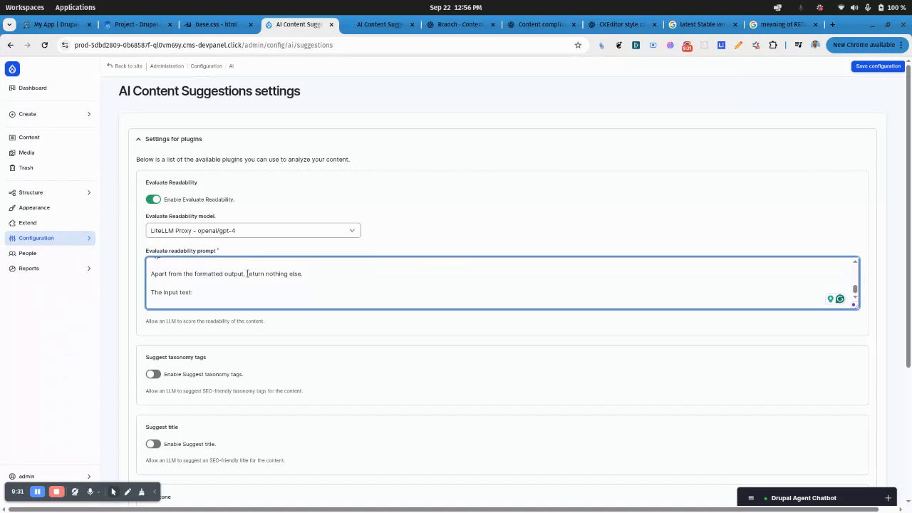